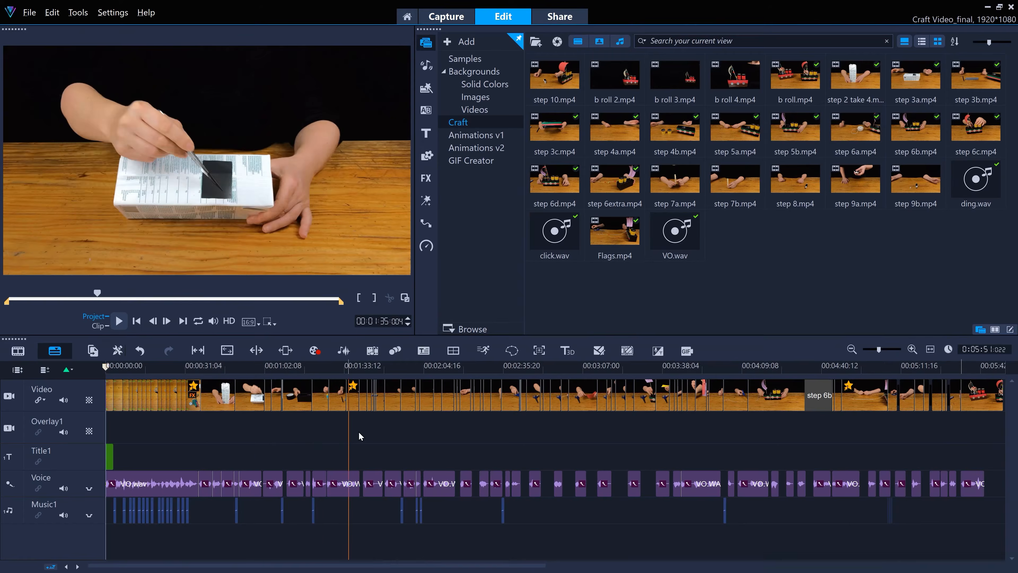
drag(358, 437, 972, 428)
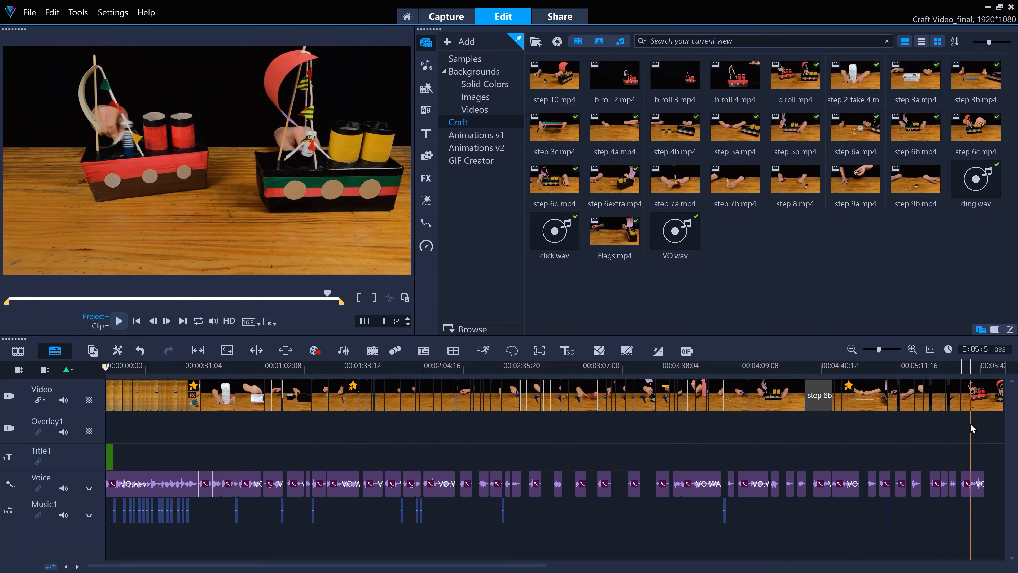
- Export the finished craft project as a video and place Craft Video_final.mp4 on the video track of an empty project
click(557, 18)
click(718, 337)
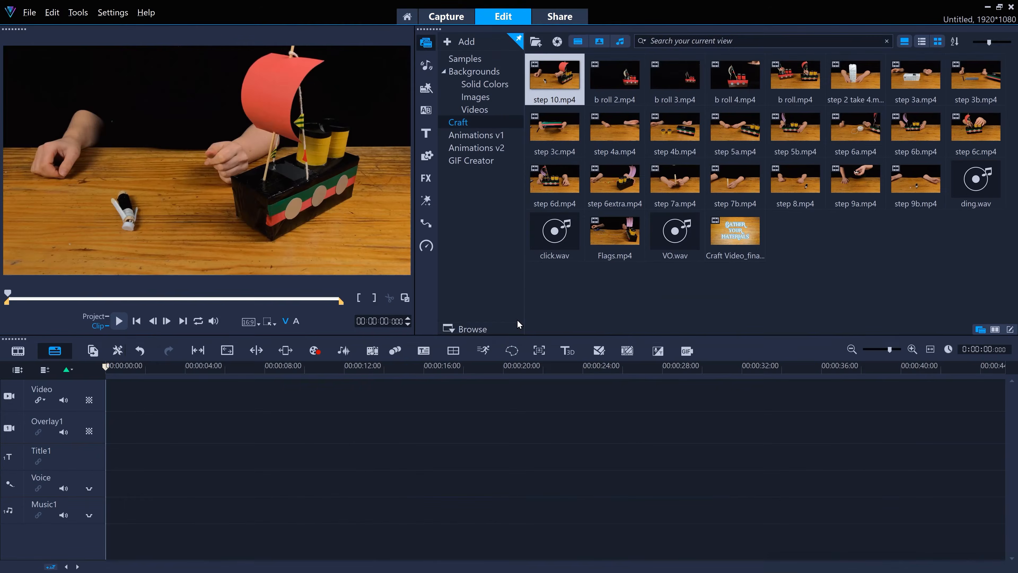
drag(735, 233, 336, 397)
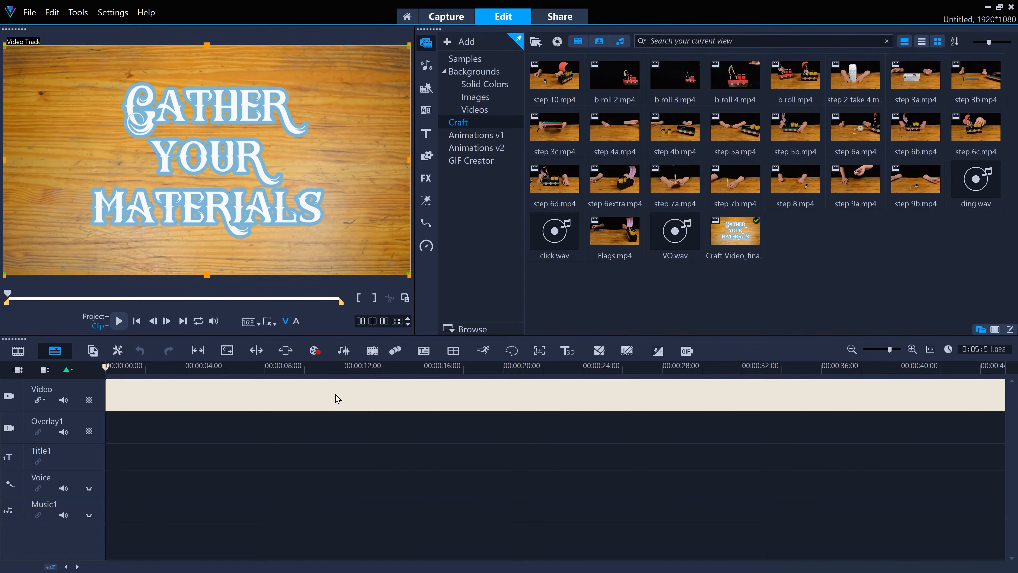
click(466, 319)
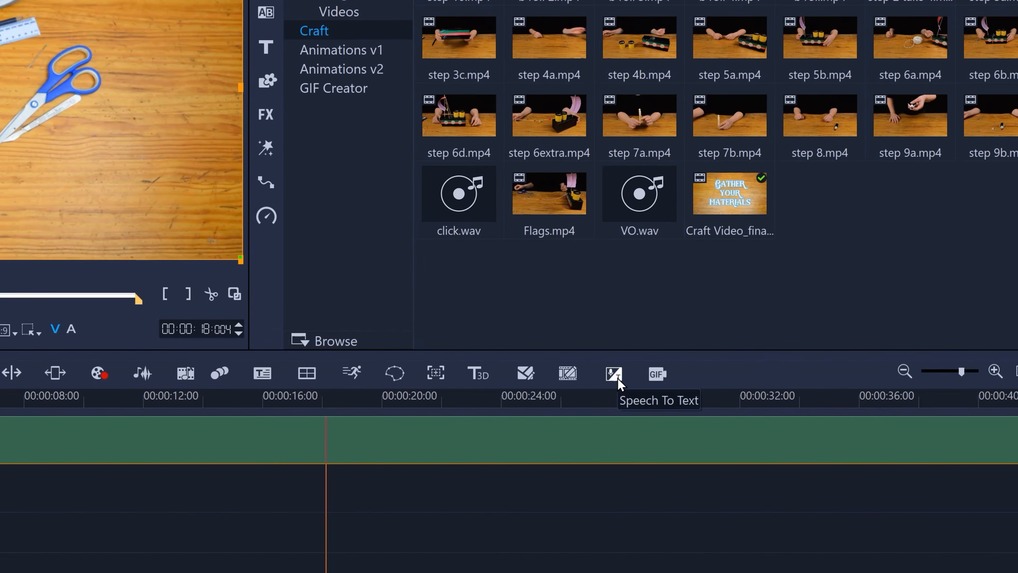
- Run Speech to Text on the clip with English as source language, adding the subtitles to the Subtitle Editor
click(647, 381)
click(590, 240)
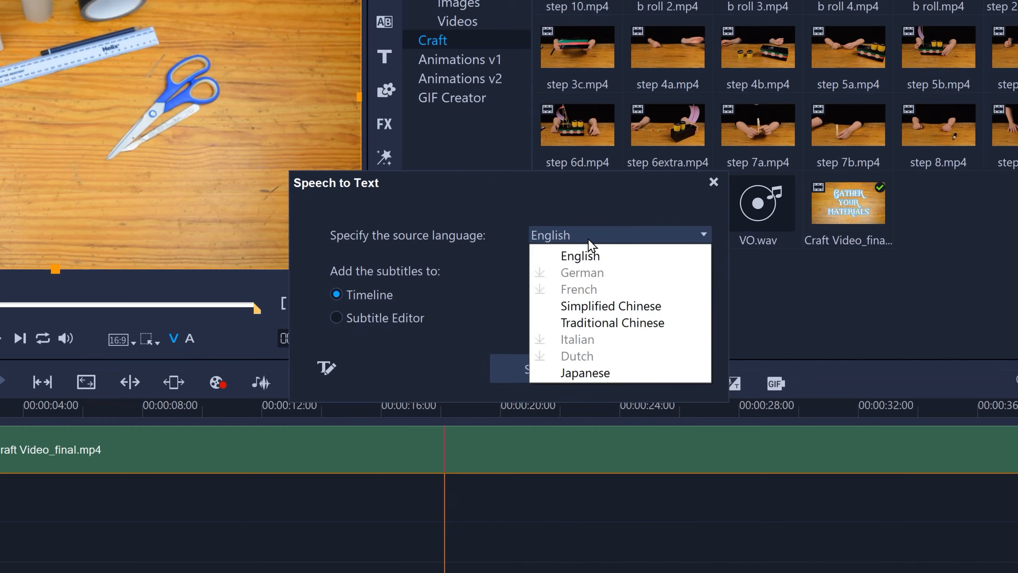
click(586, 258)
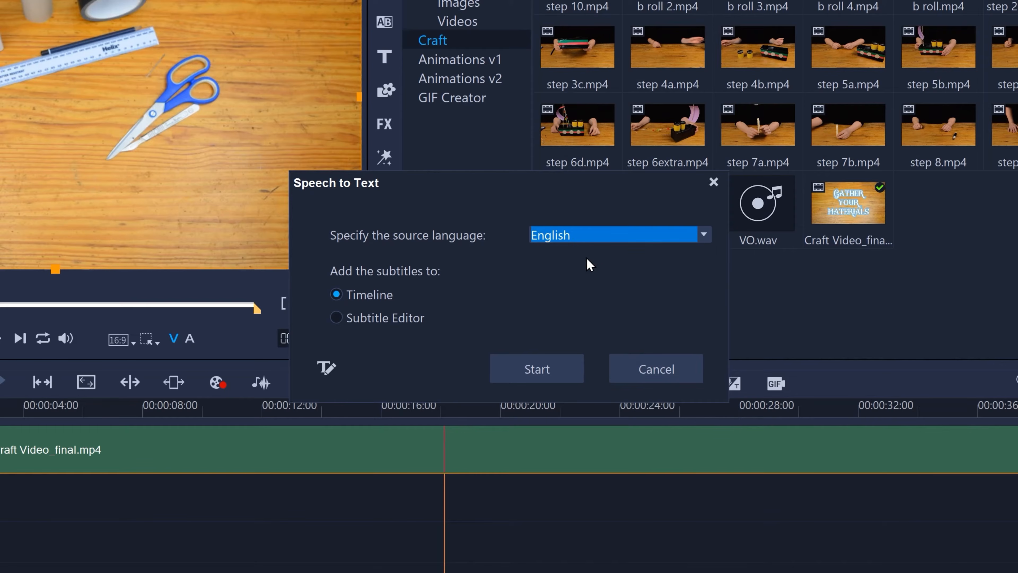
click(335, 316)
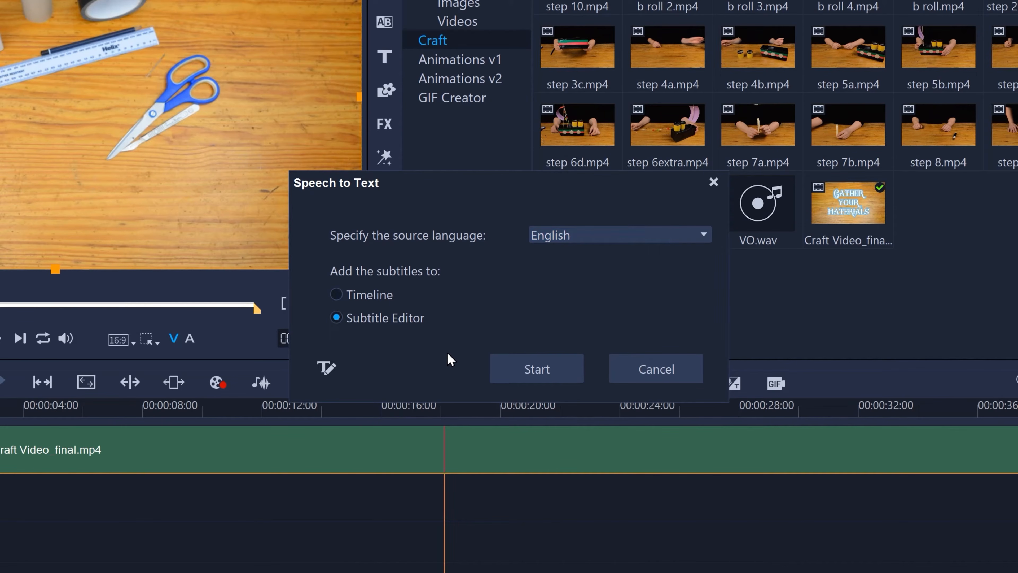
click(564, 369)
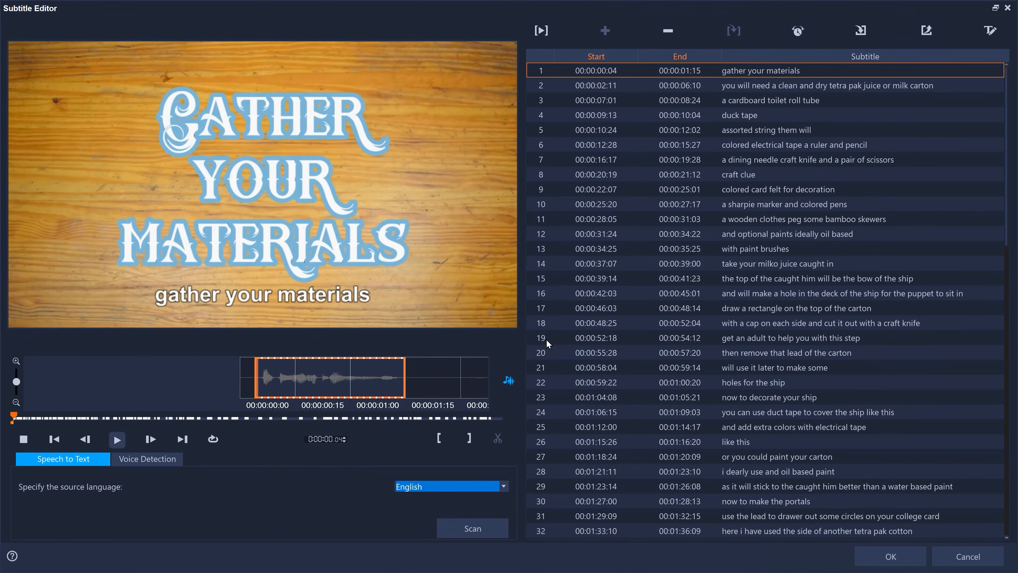
- Zoom the waveform out one level and play the opening of the video to check the generated subtitles
click(16, 403)
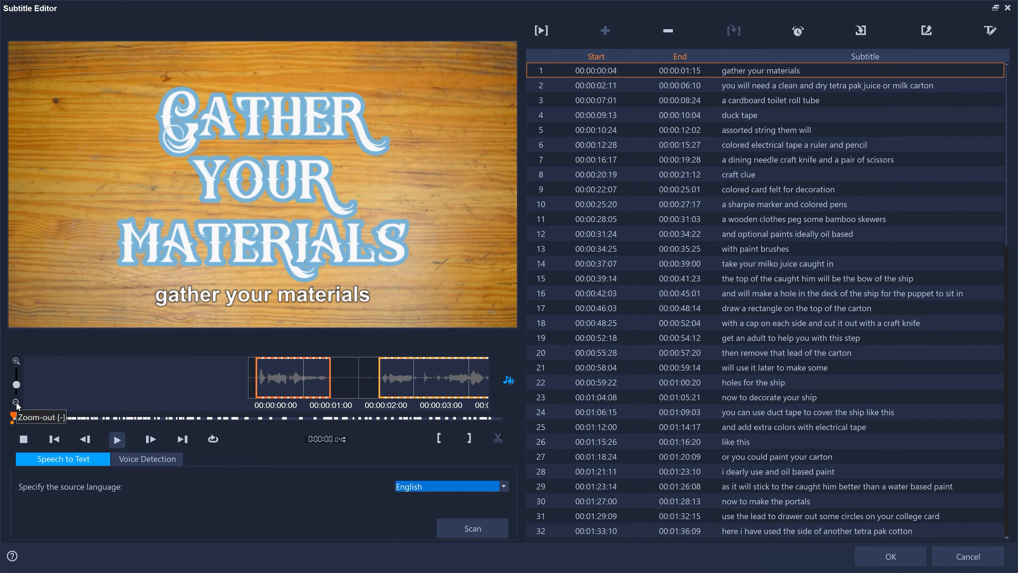
click(117, 440)
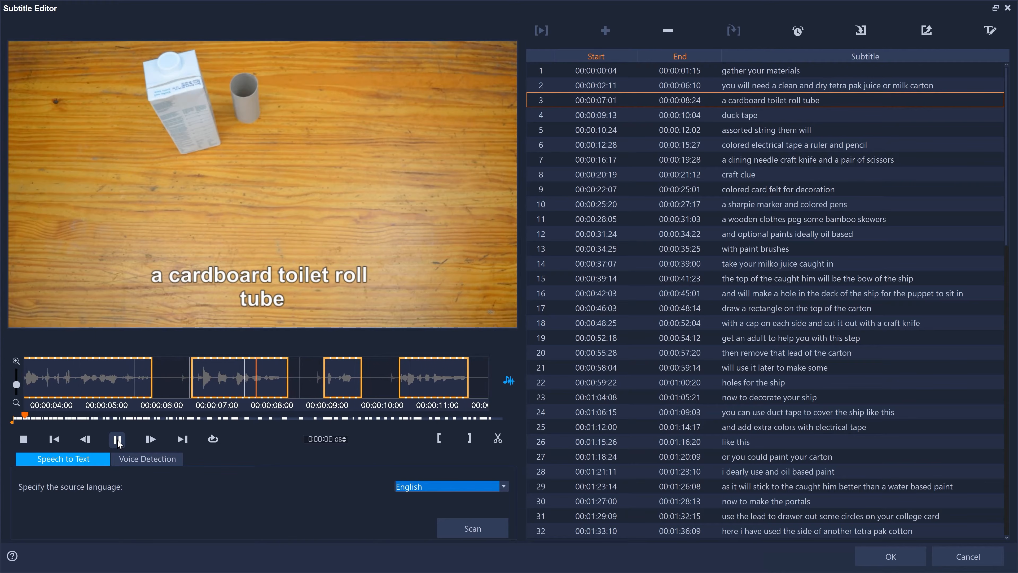
click(118, 439)
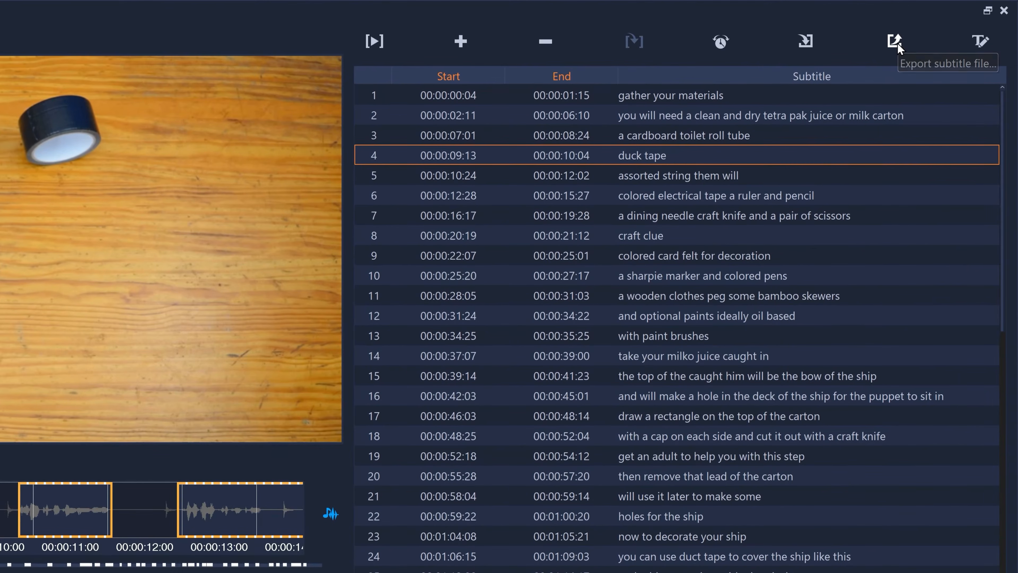
- Export the subtitles as a movie subtitle file (*.srt) named "craft video subtitles" in the Speech to Text folder
click(894, 41)
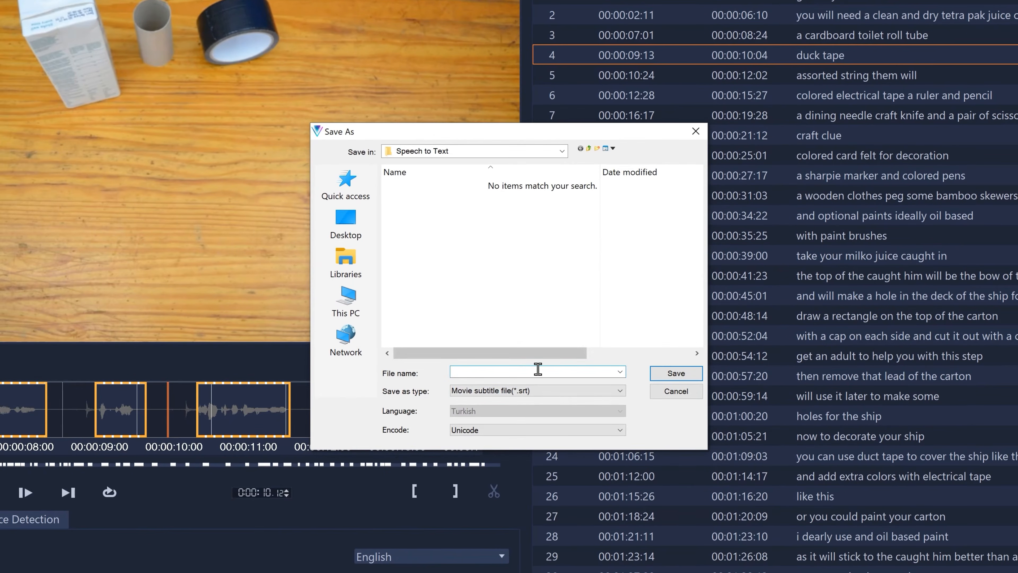
click(531, 397)
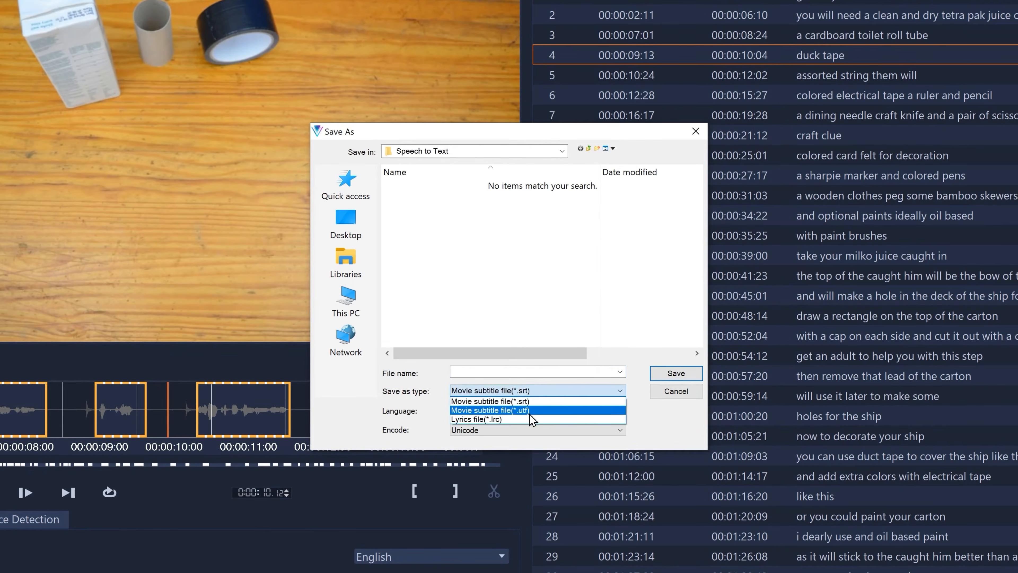
click(533, 401)
click(536, 373)
text(craft video subtitles)
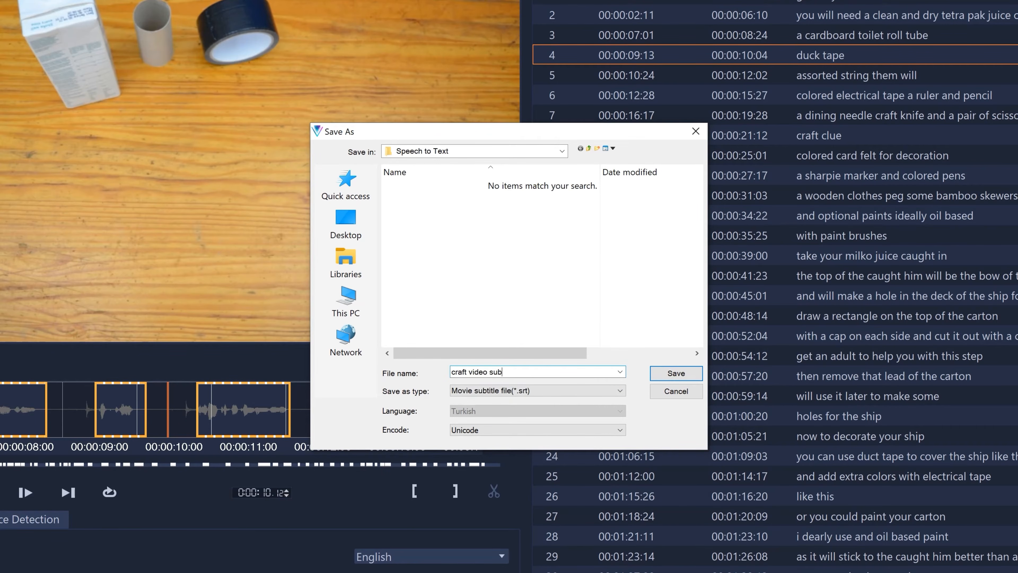
click(658, 376)
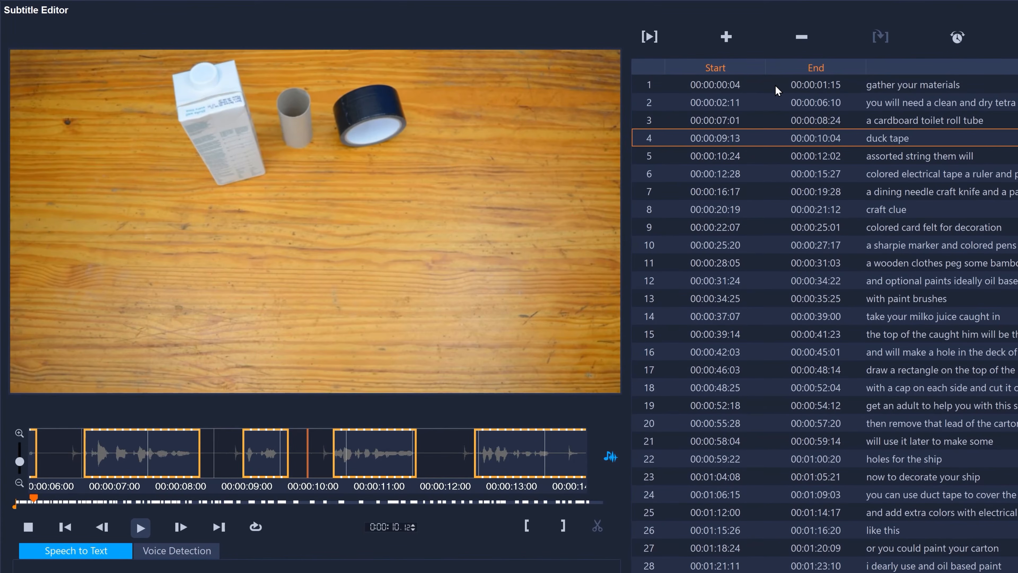
- Review the first three subtitles individually and scrub the video to compare their text with the picture
click(775, 85)
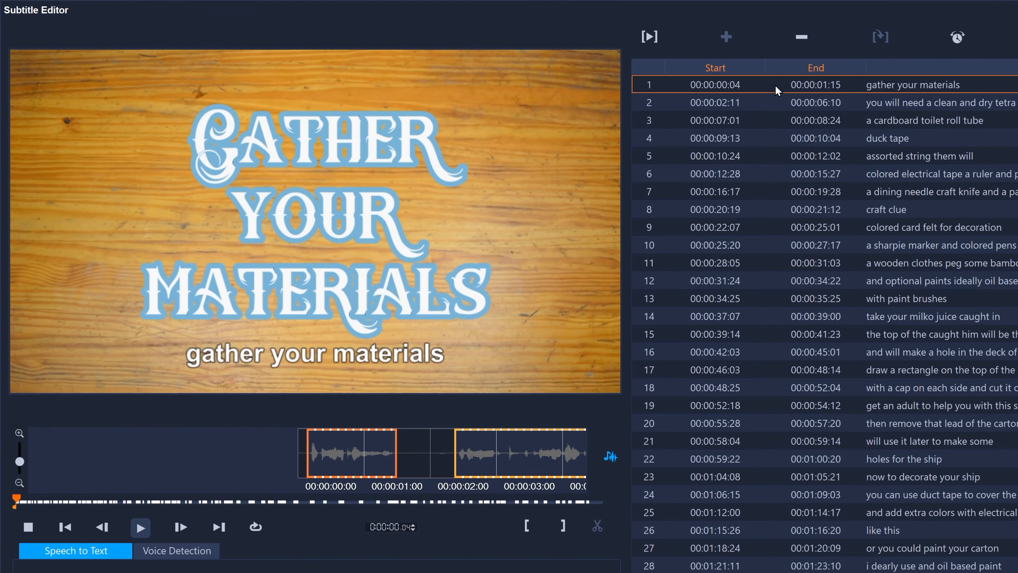
click(772, 102)
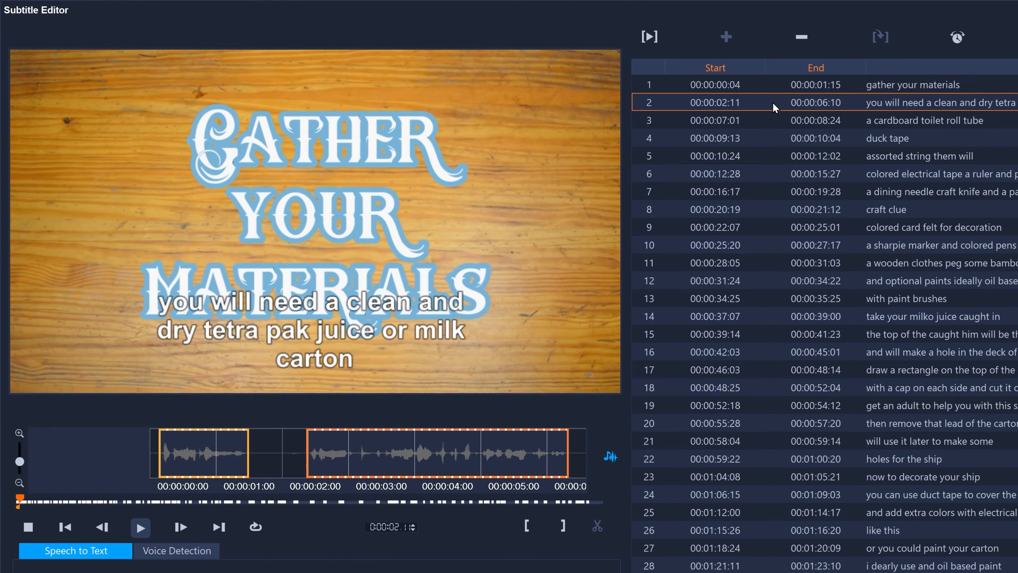
click(773, 119)
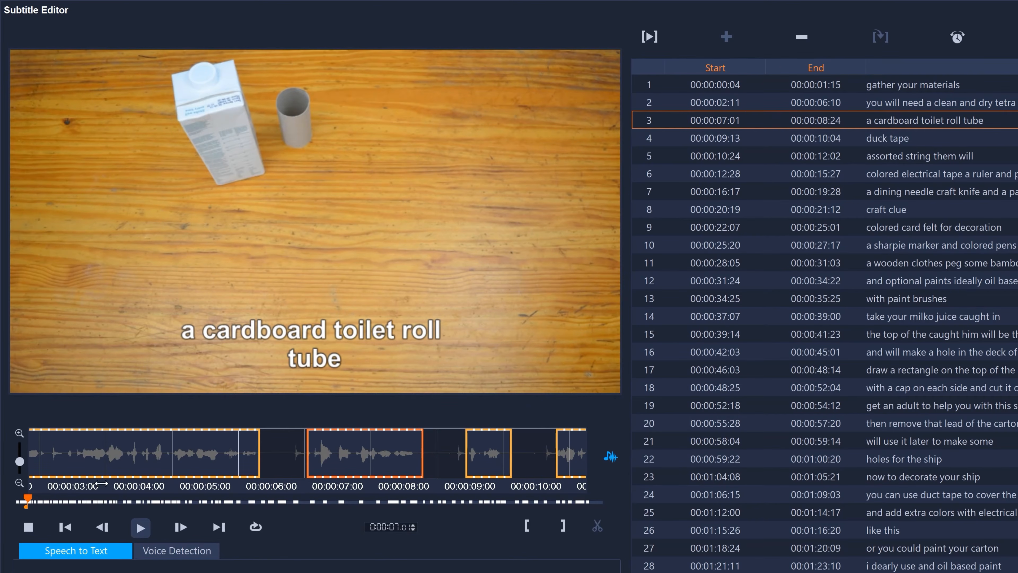
drag(32, 502, 26, 501)
click(728, 102)
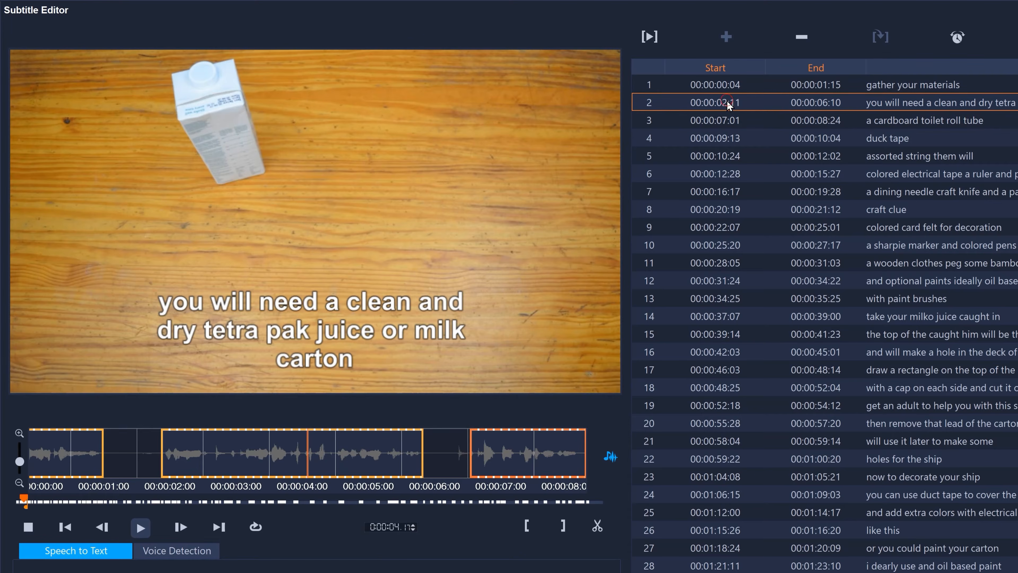
click(735, 87)
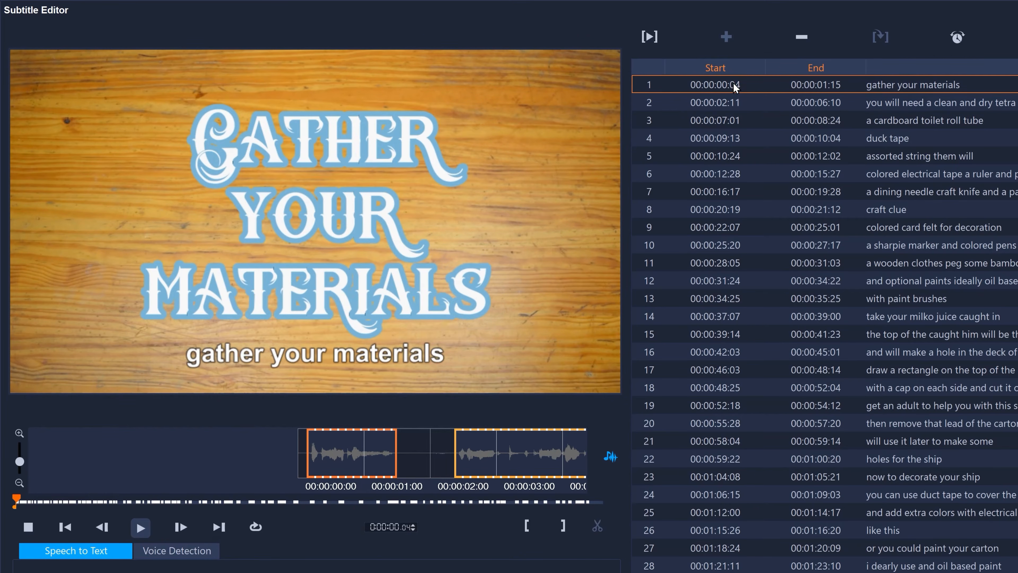
- Step through the subtitle list down to row 6, return to row 1 and play only that subtitle's segment
key(Down)
key(Down)
key(Down)
key(Down)
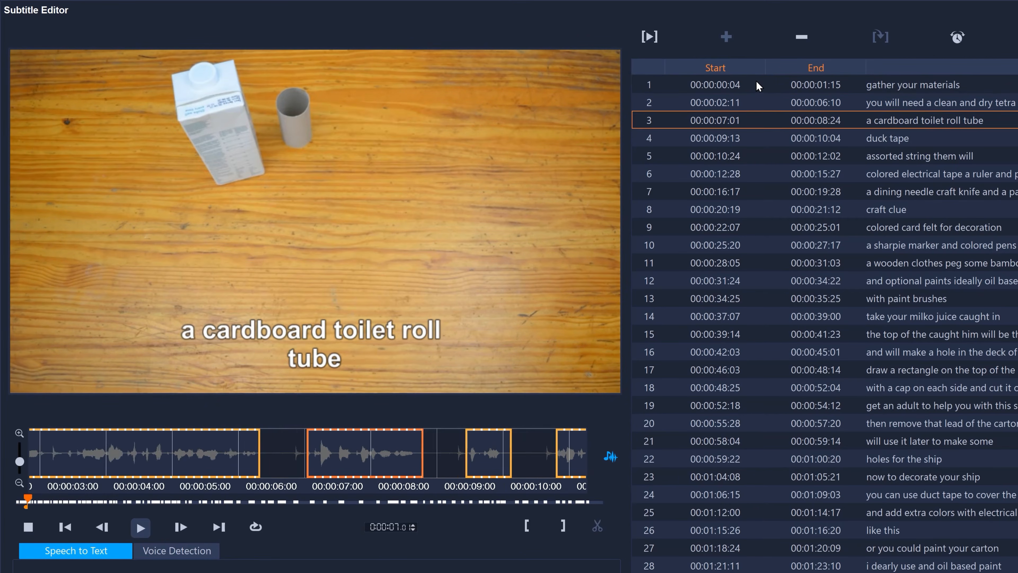
key(Down)
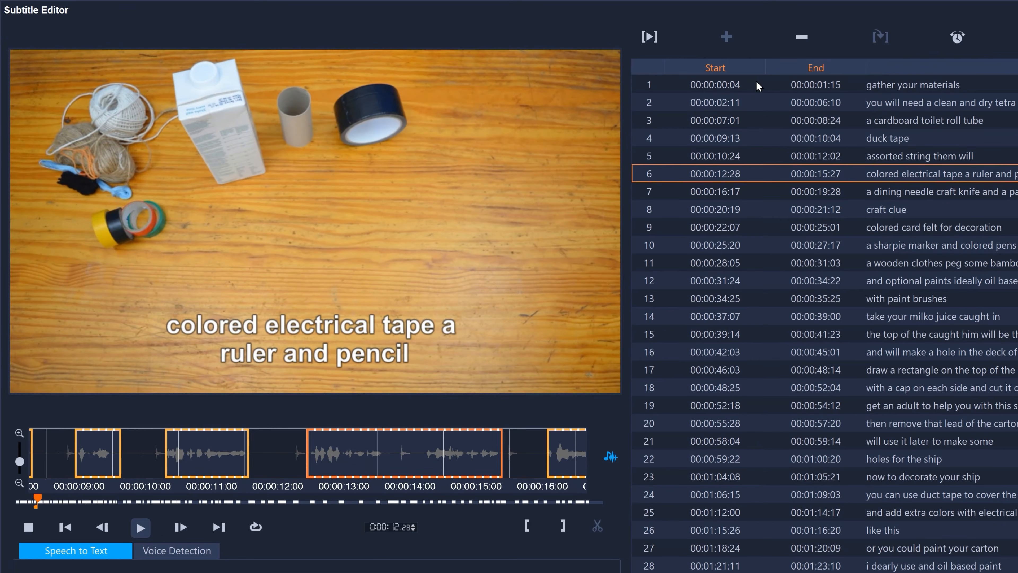
key(Up)
key(Up)
key(Up)
key(Up)
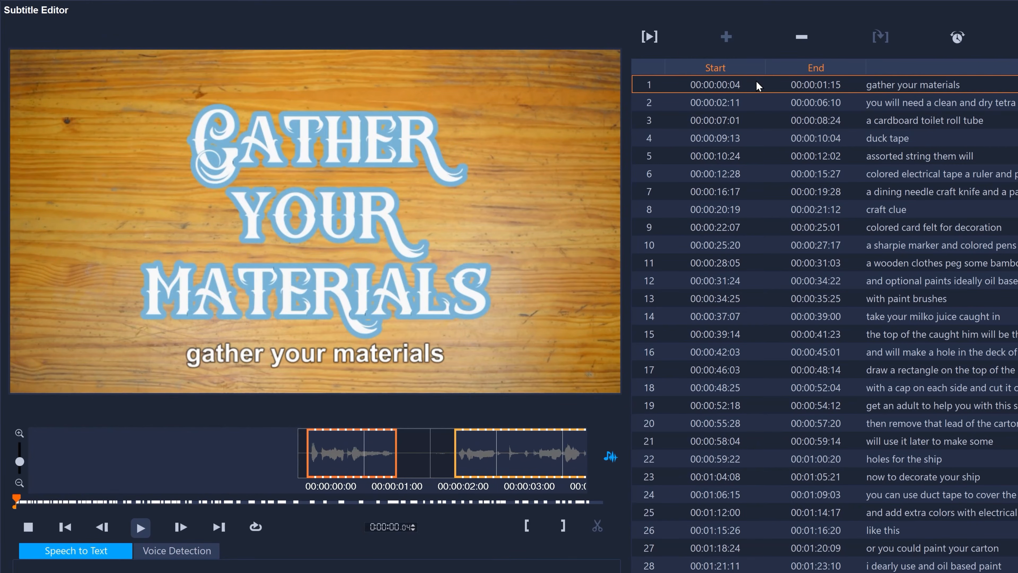
click(649, 37)
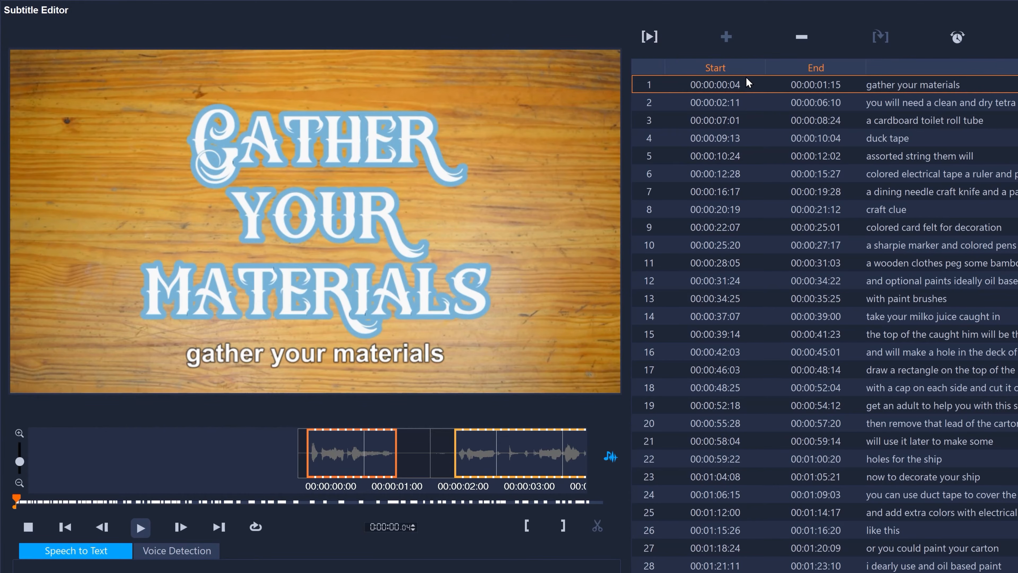
- Set the start time of subtitle 2 to 00:00:03:05, using the current playback position as its mark-in point
key(Down)
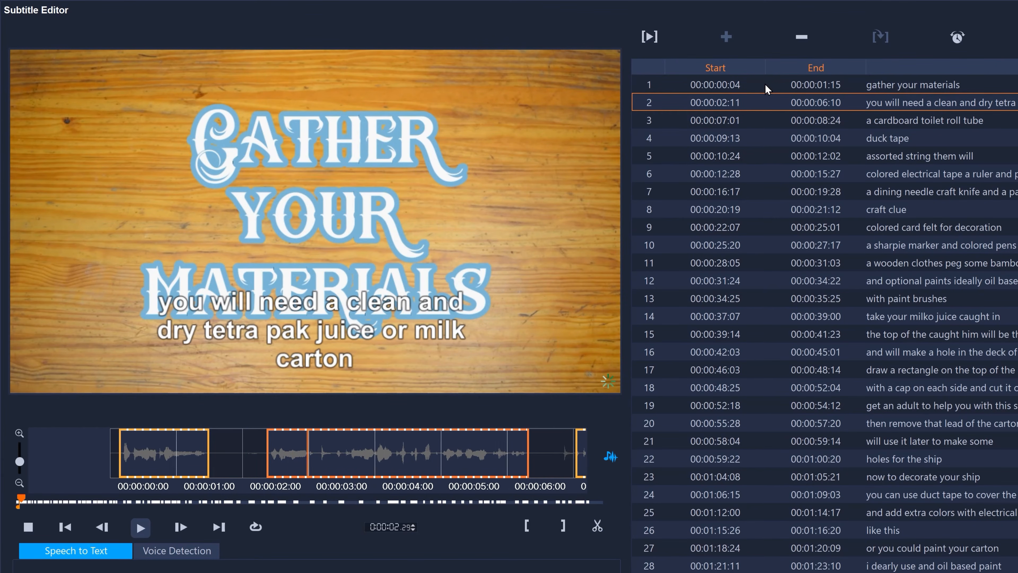
click(527, 528)
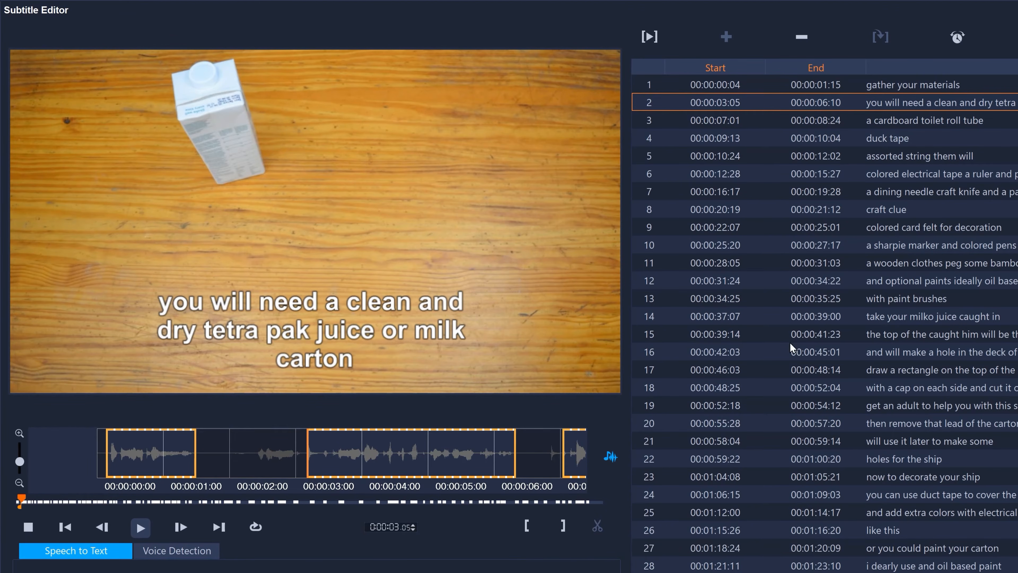
- Correct the text of subtitle 5 to "assorted string and wool"
click(934, 156)
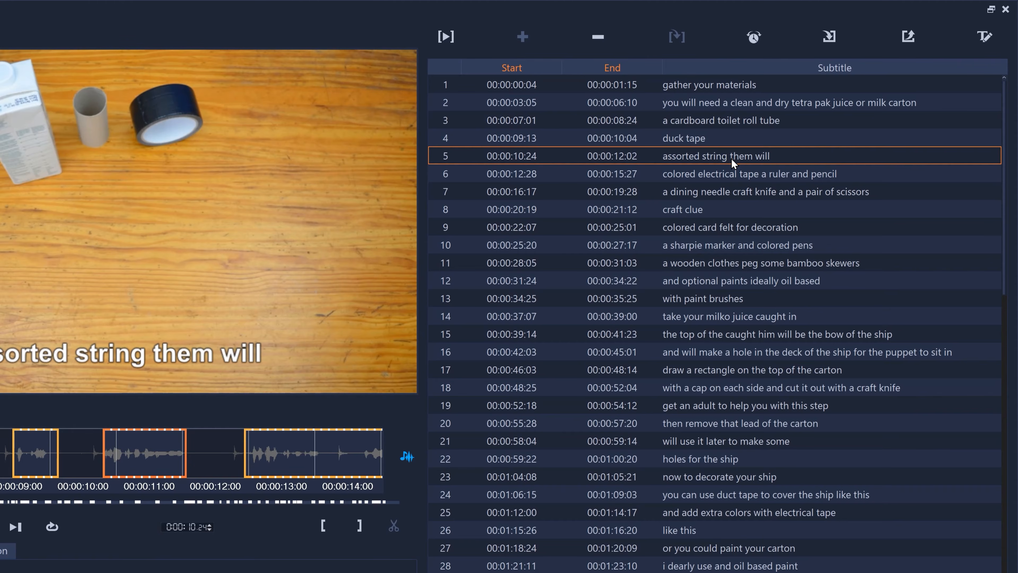
double_click(731, 158)
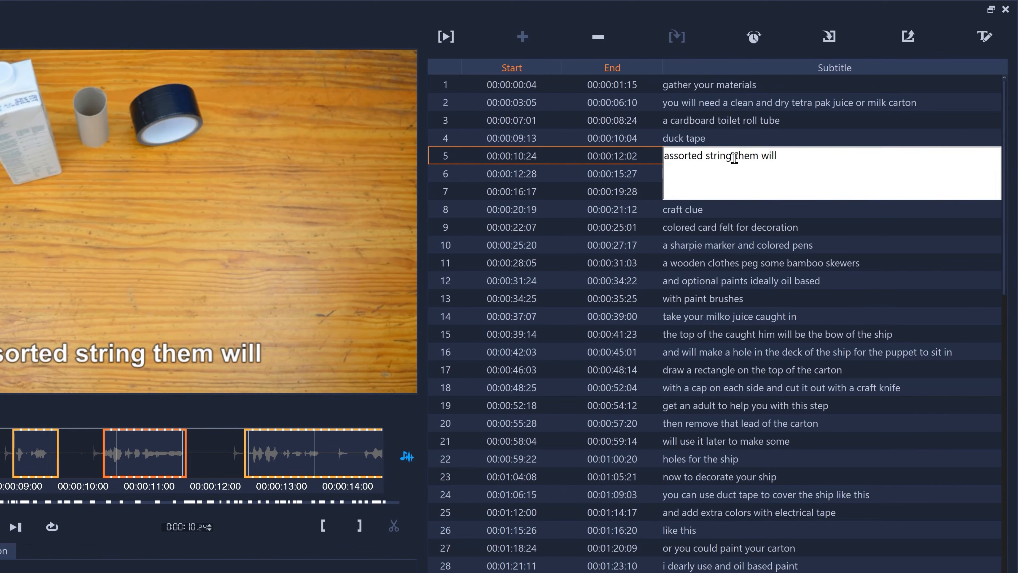
drag(735, 157, 778, 158)
text(a)
key(Return)
- Correct subtitle 7 to read "a darning needle", "craft knife" and "and a pair of scissors" on three separate lines
key(Down)
key(Down)
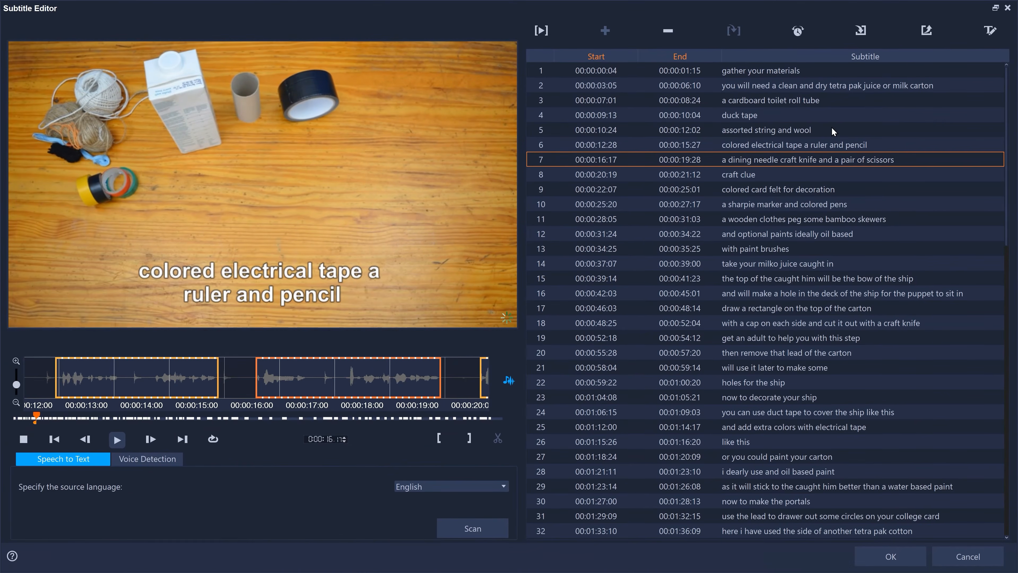
key(Return)
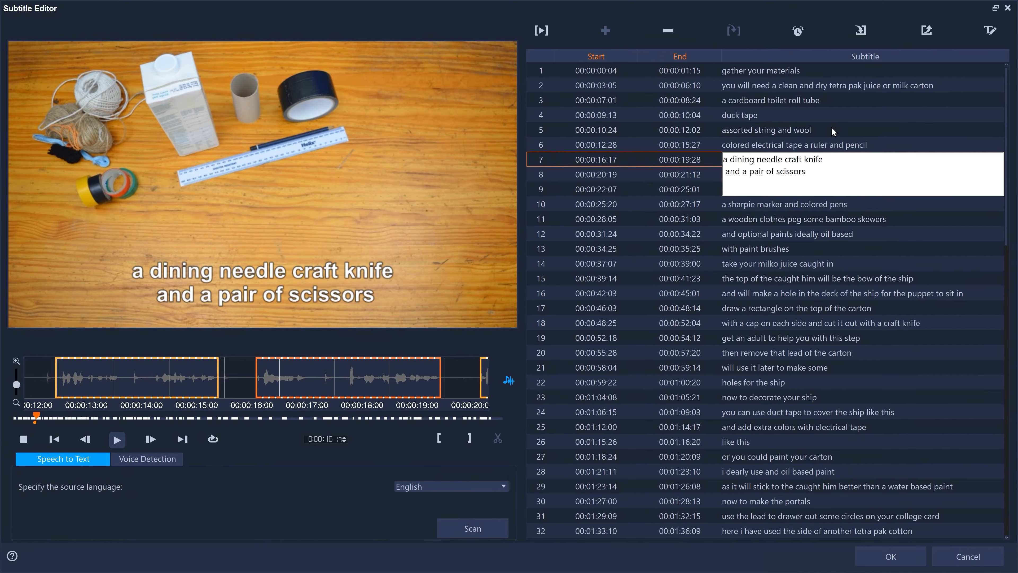
key(Right)
key(Right)
key(BackSpace)
text(ar)
key(ctrl+Right)
key(ctrl+Right)
key(BackSpace)
key(Return)
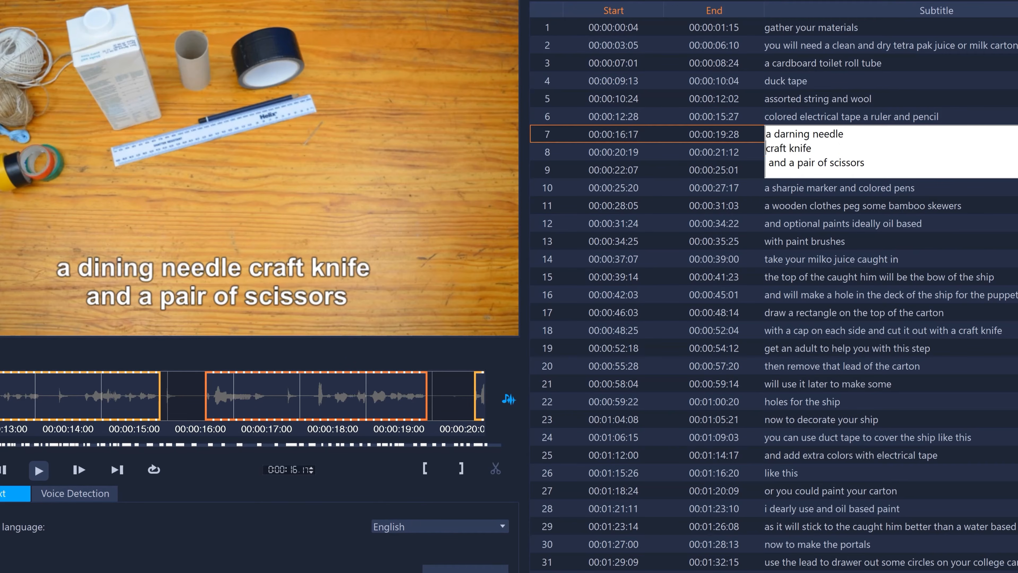
key(Down)
key(Delete)
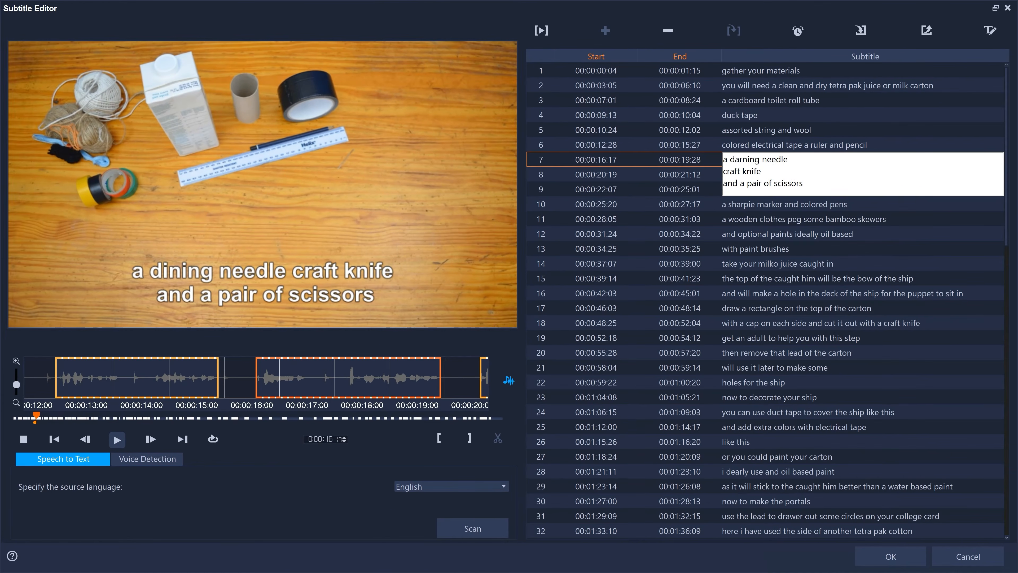
key(Escape)
- Play subtitle 6 up to 00:00:14:14 and split it into two subtitles at that point
key(Up)
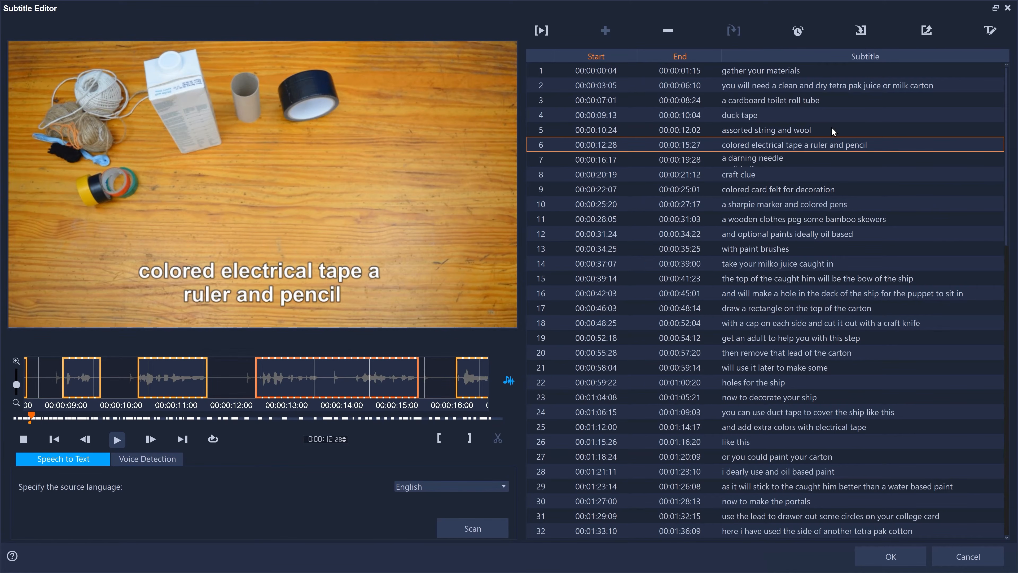
key(space)
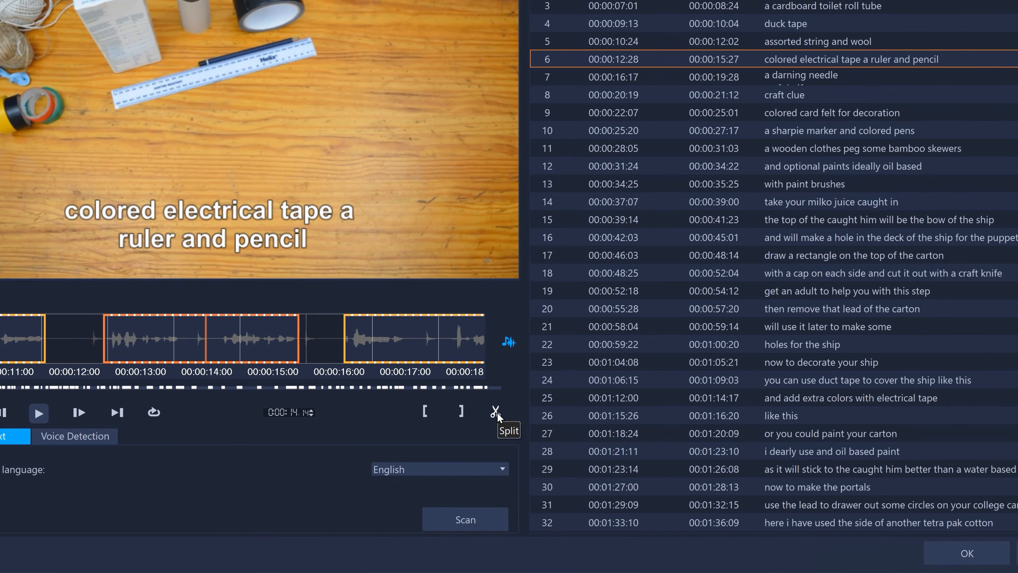
click(495, 412)
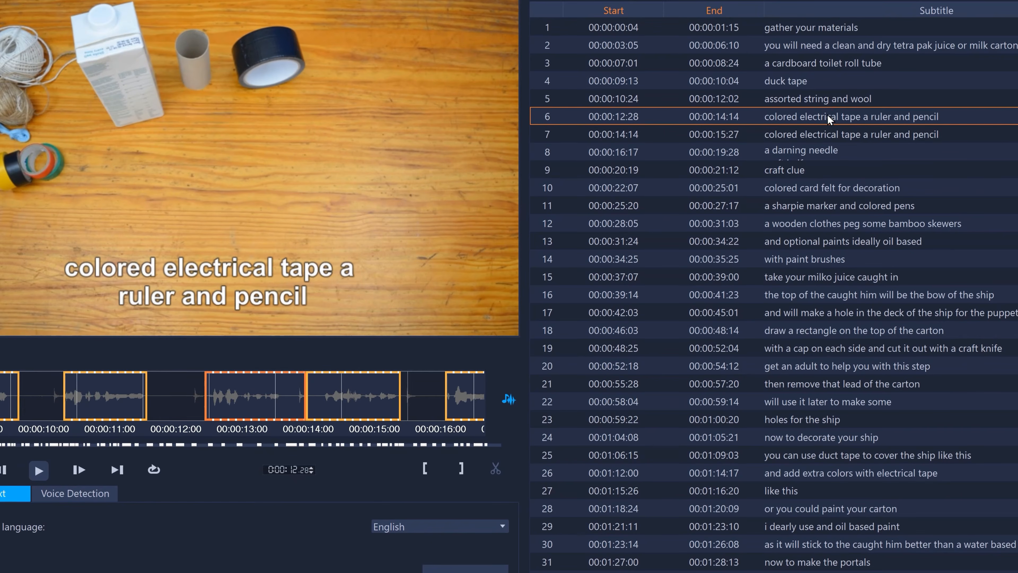
- Shorten the two split subtitles to "colored electrical tape" in row 6 and "a ruler and pencil" in row 7
click(827, 115)
mouse_move(866, 113)
mouse_down()
mouse_move(873, 134)
mouse_move(760, 136)
mouse_up()
key(Delete)
key(Return)
click(876, 139)
click(872, 135)
key(Delete)
key(Return)
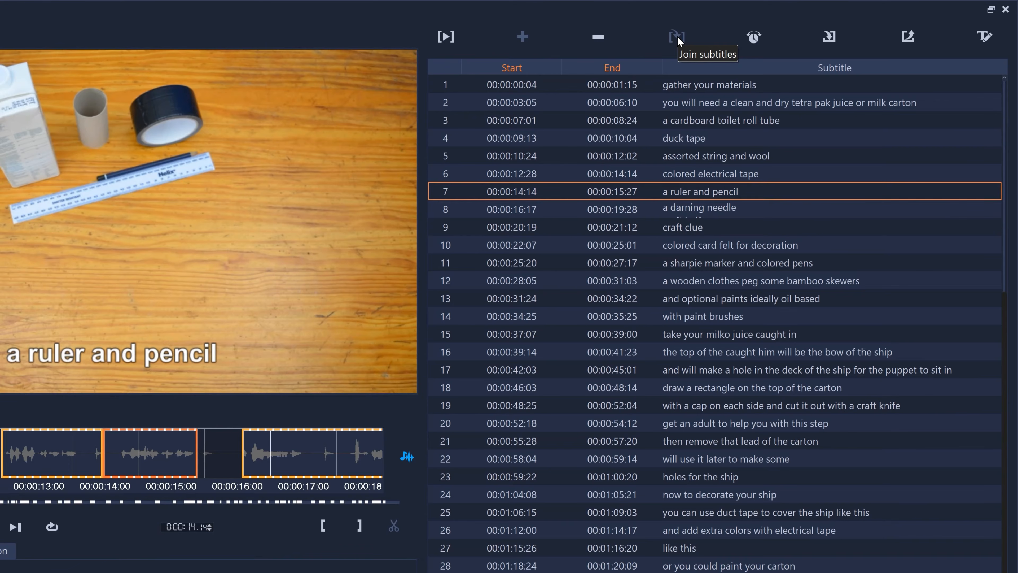
- Examine the time offset options for the subtitles without applying any offset
click(754, 36)
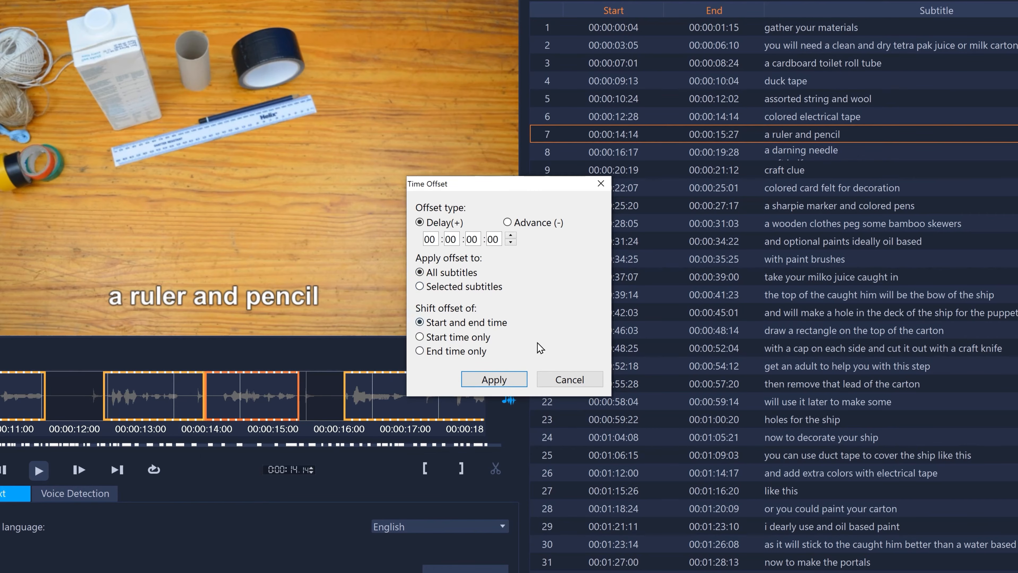
click(570, 379)
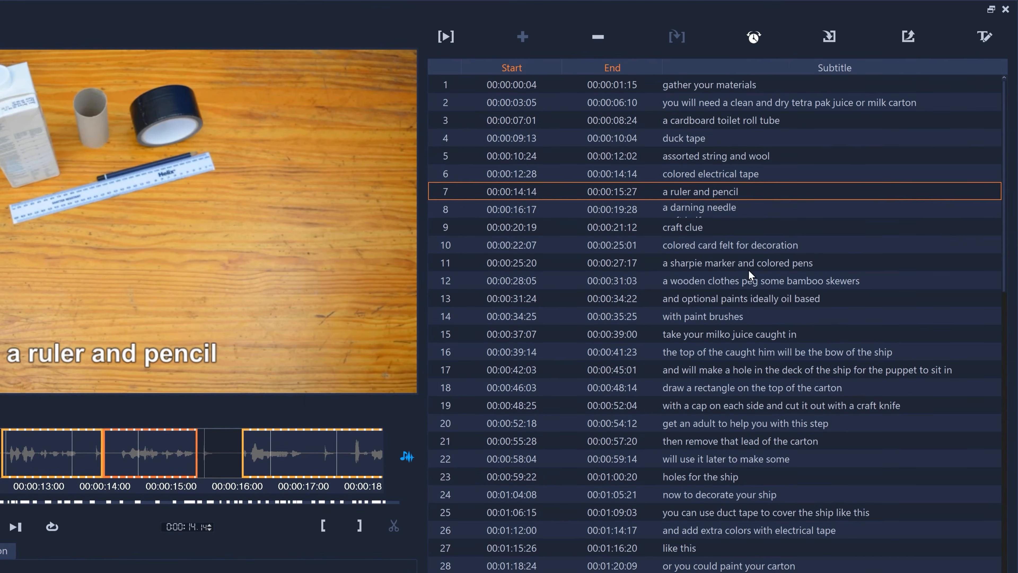
- Export the subtitles to the existing file craft video subtitles.srt in the Speech to Text folder, overwriting it
click(909, 37)
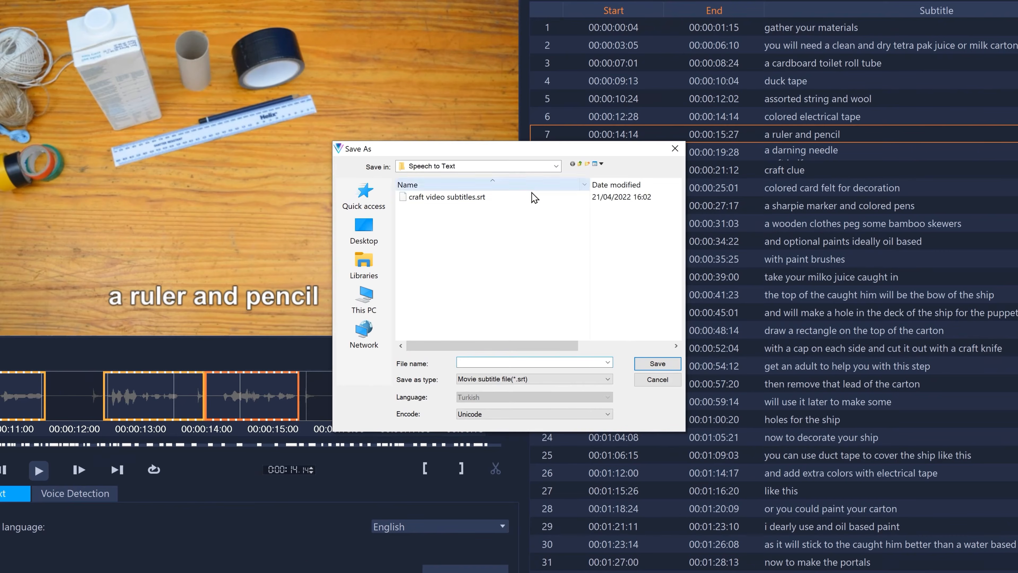
click(466, 200)
click(663, 365)
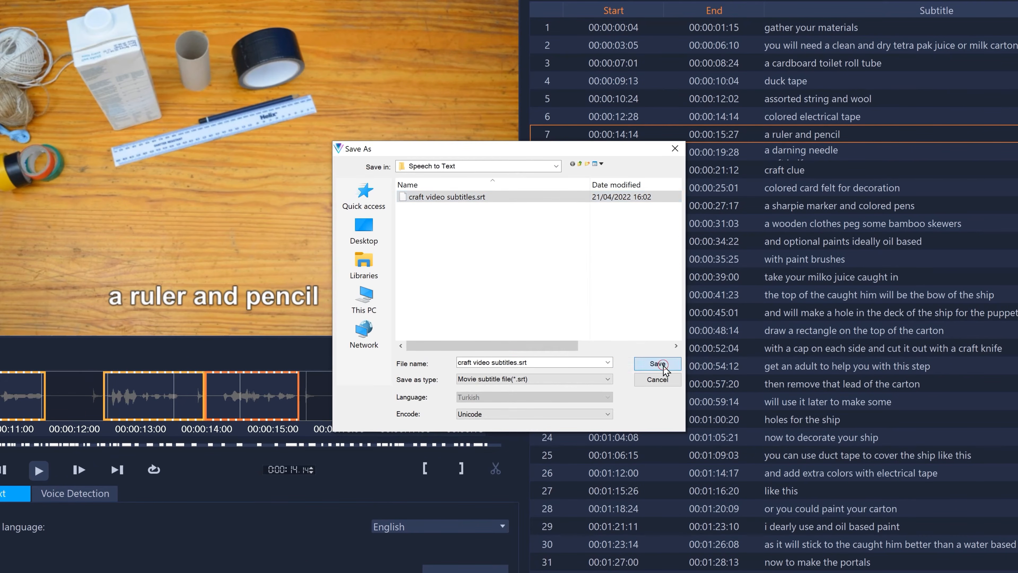
click(544, 299)
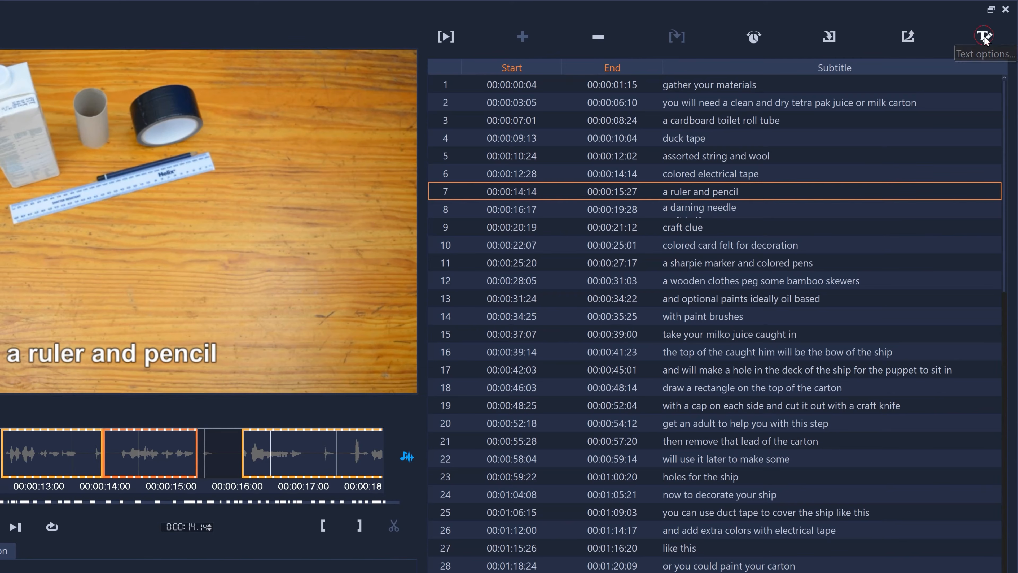
- Change the font of the subtitle text to Bebas in the text options
click(984, 36)
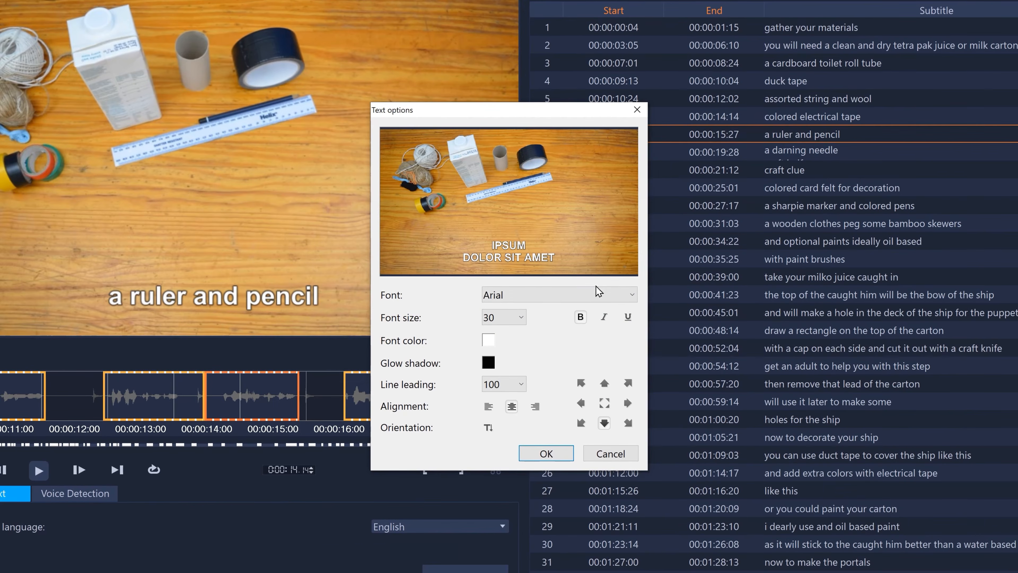
click(496, 351)
scroll(554, 304, down, 5)
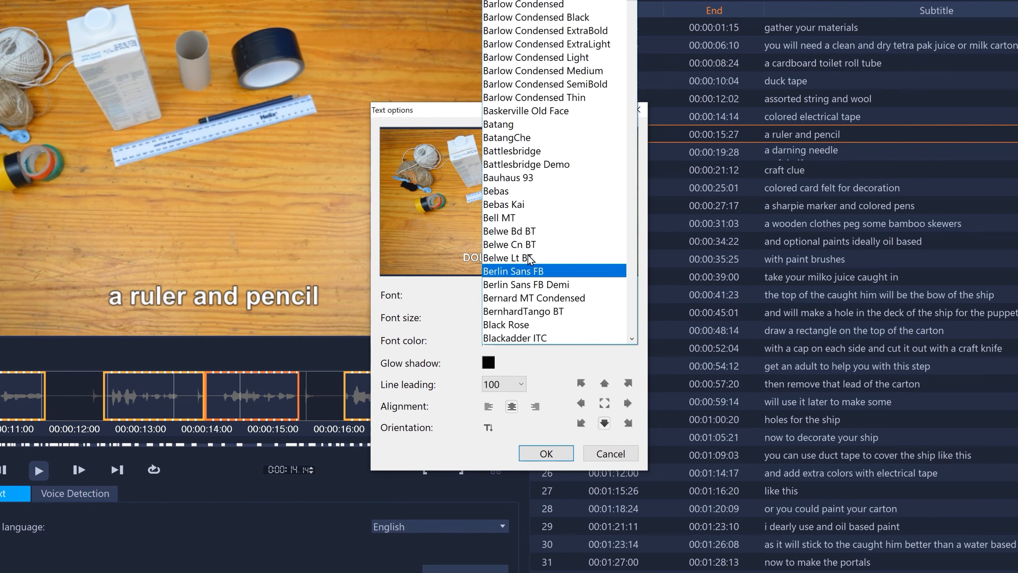
click(502, 184)
- Set the subtitle font color to blue, RGB 58,136,254, and the glow shadow to white, and apply the text options
click(488, 342)
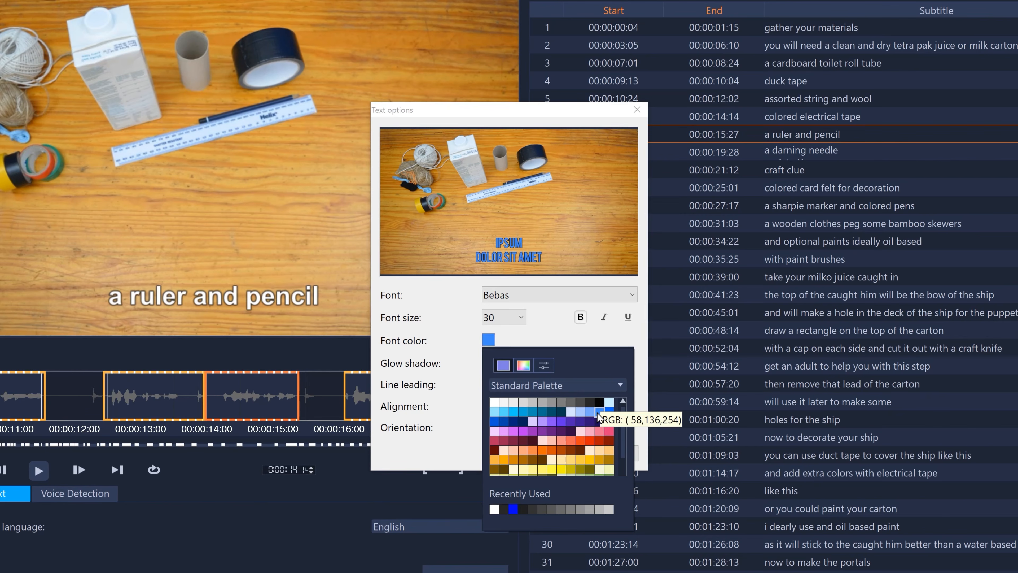
click(597, 412)
click(489, 363)
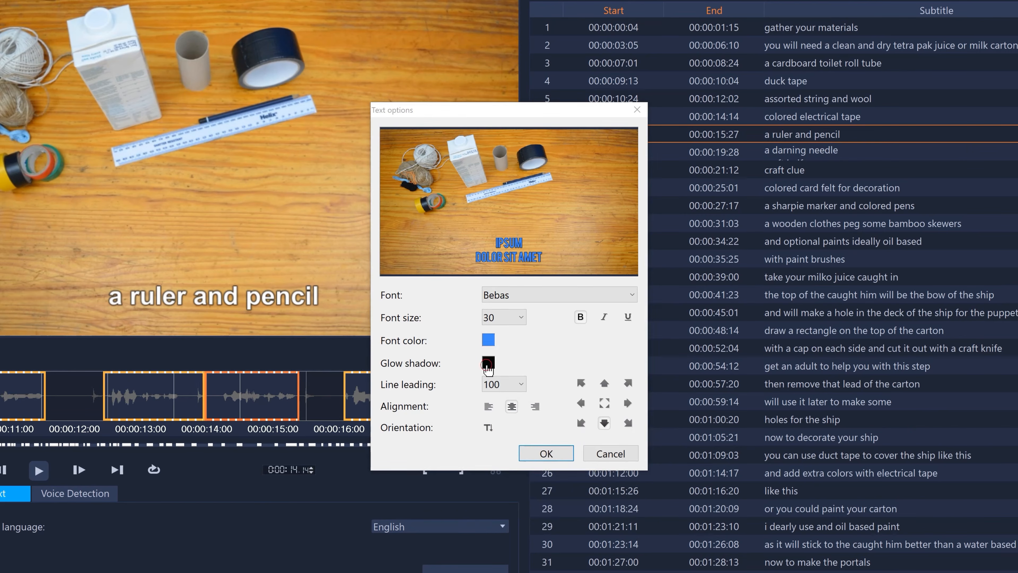
click(494, 424)
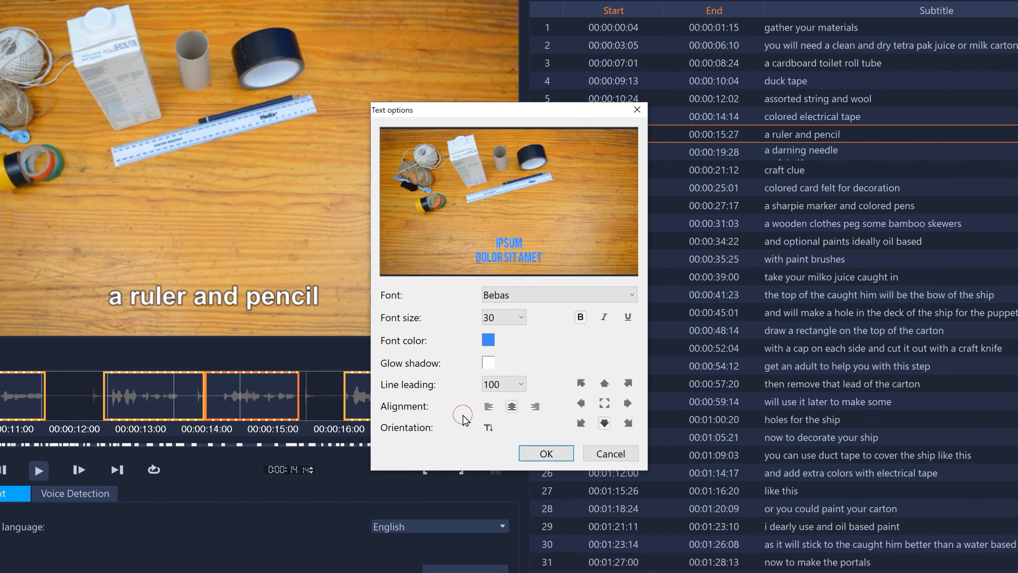
click(537, 453)
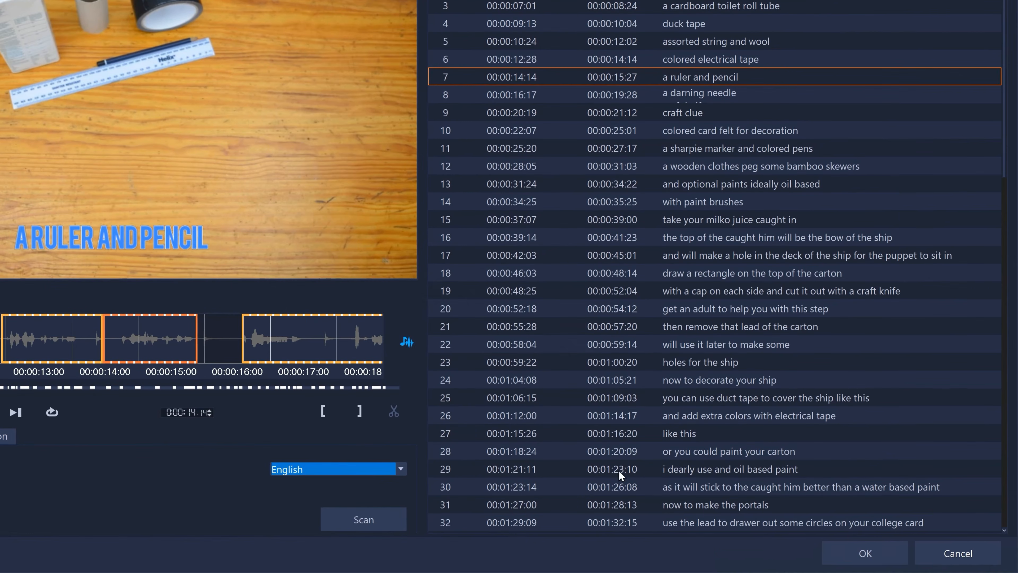
- Insert the finished subtitles as title clips on the timeline and preview the project at about 15 seconds
click(861, 549)
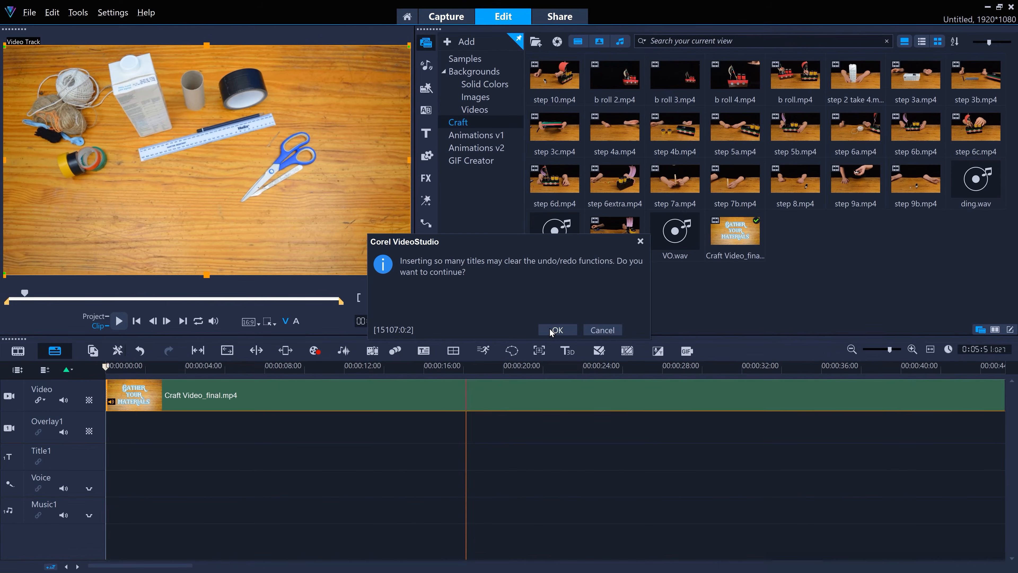
click(552, 330)
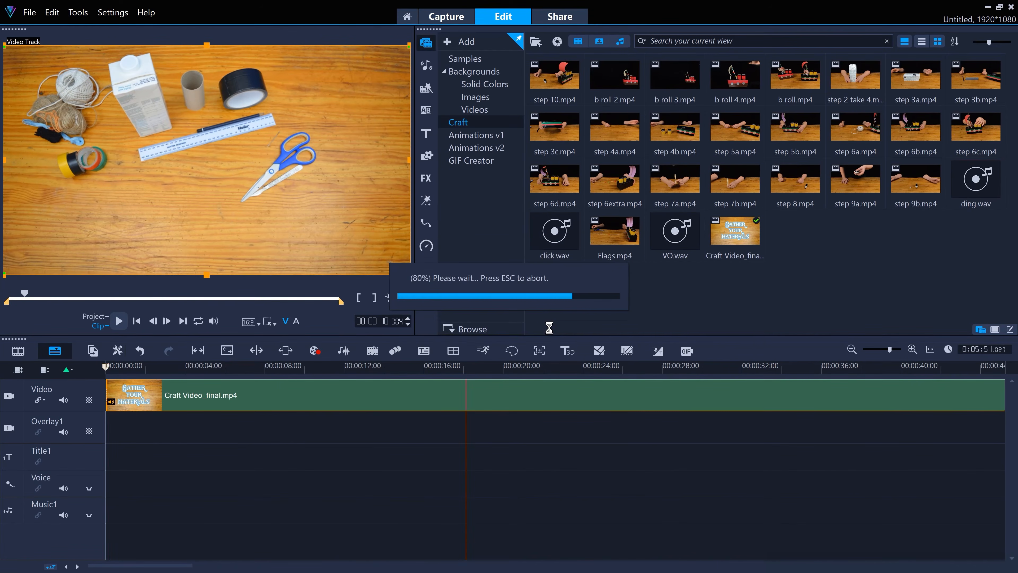
drag(108, 367, 410, 365)
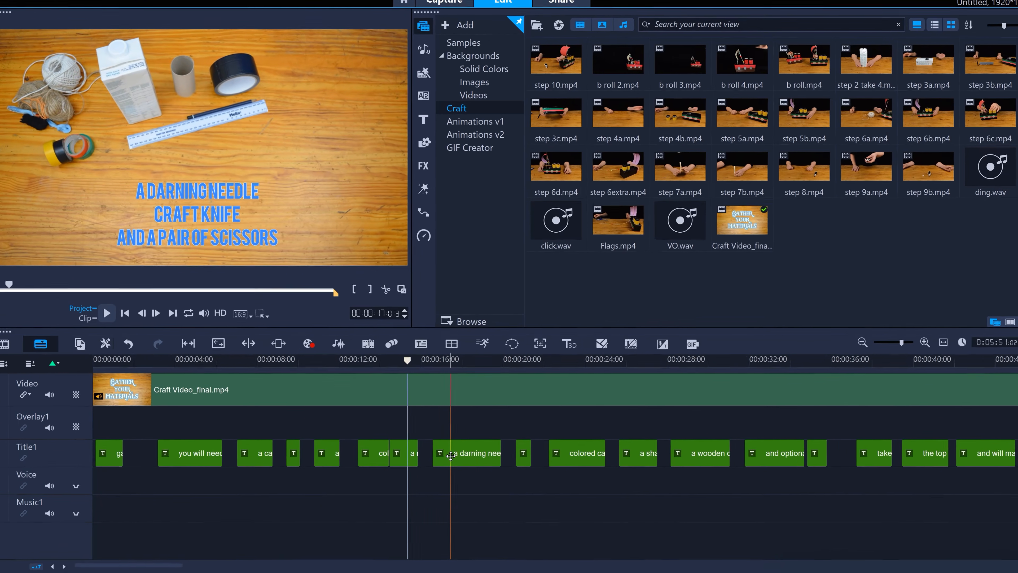
- Reopen the title clips in the Subtitle Editor, correct subtitle 4 to "duct tape" and apply the change to the timeline
right_click(452, 456)
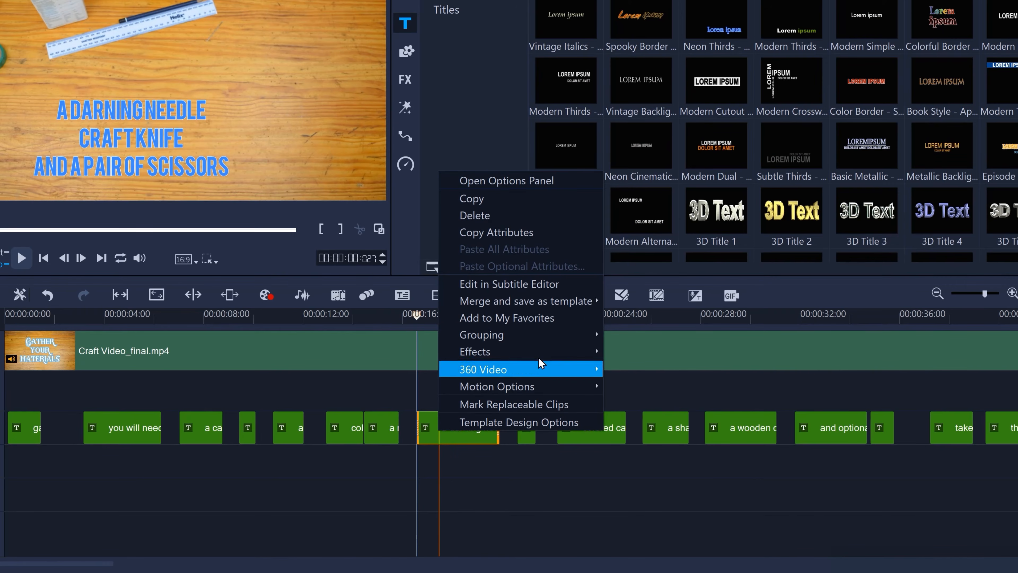
click(556, 285)
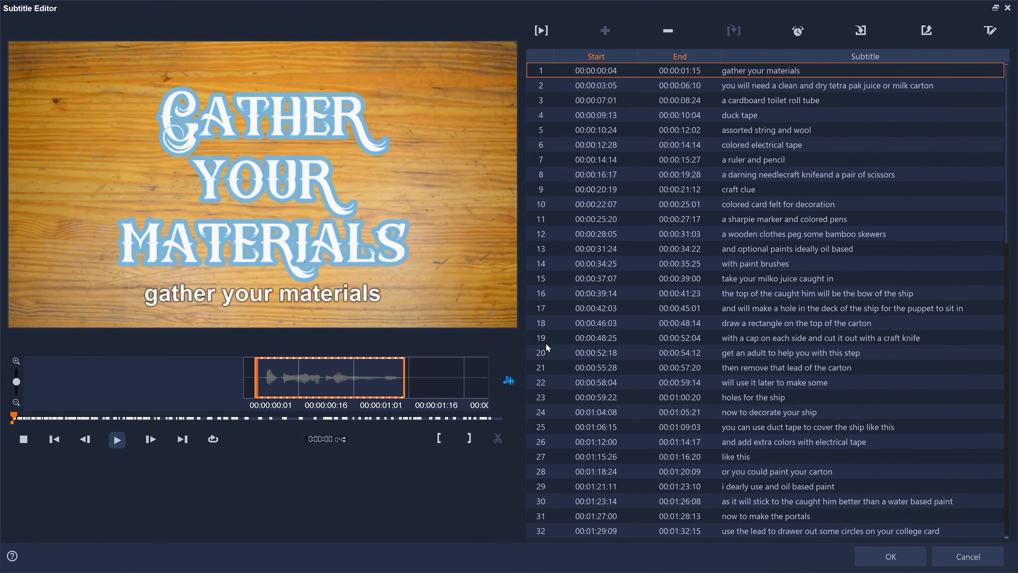
key(Down)
key(Down)
key(Down)
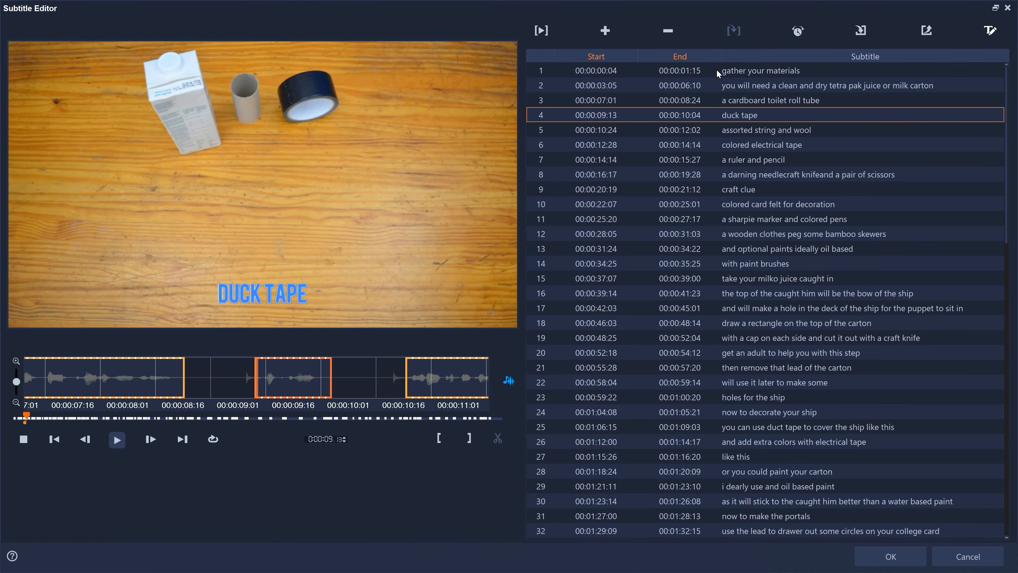
double_click(736, 117)
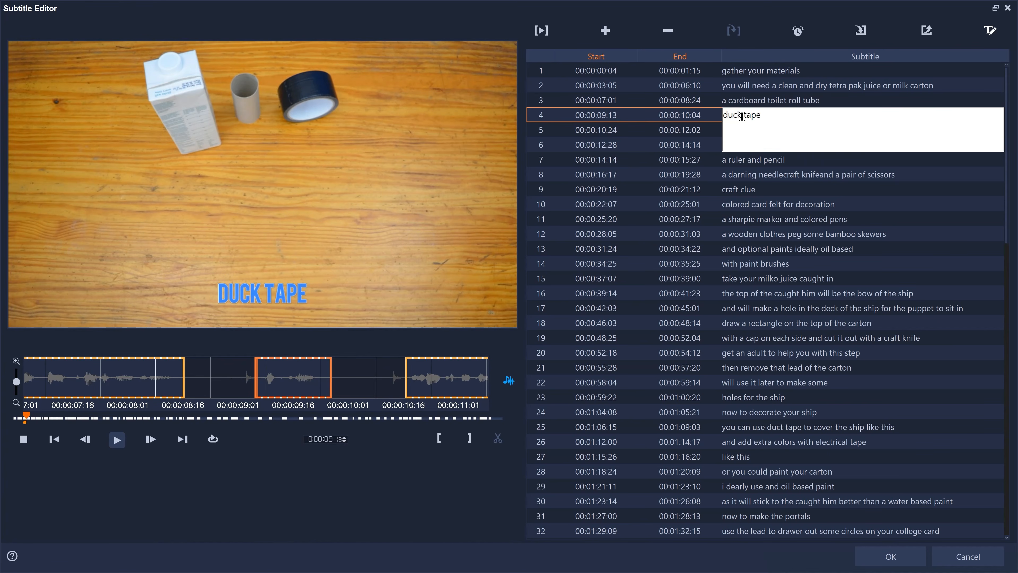
text(t)
key(Return)
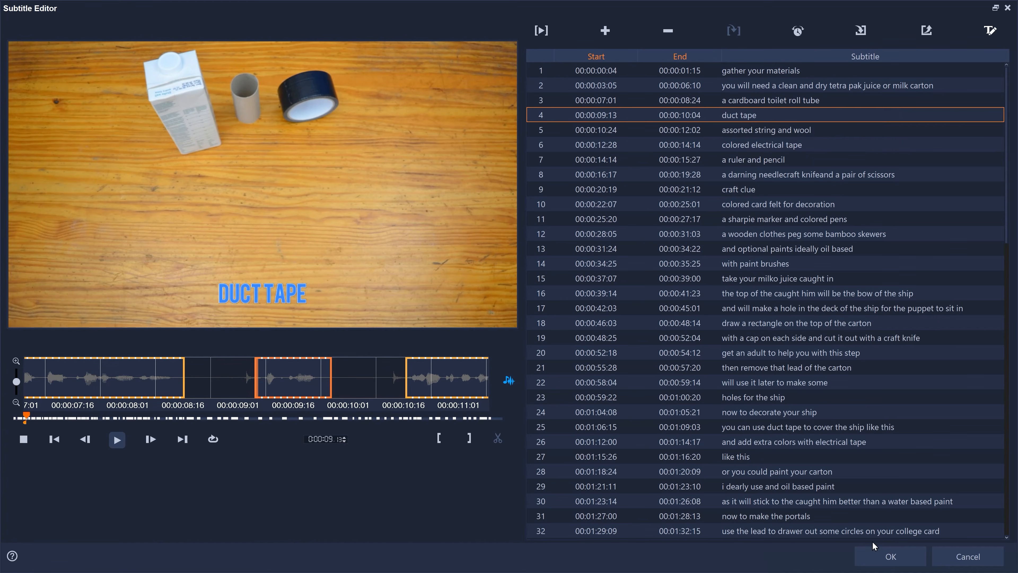
click(876, 554)
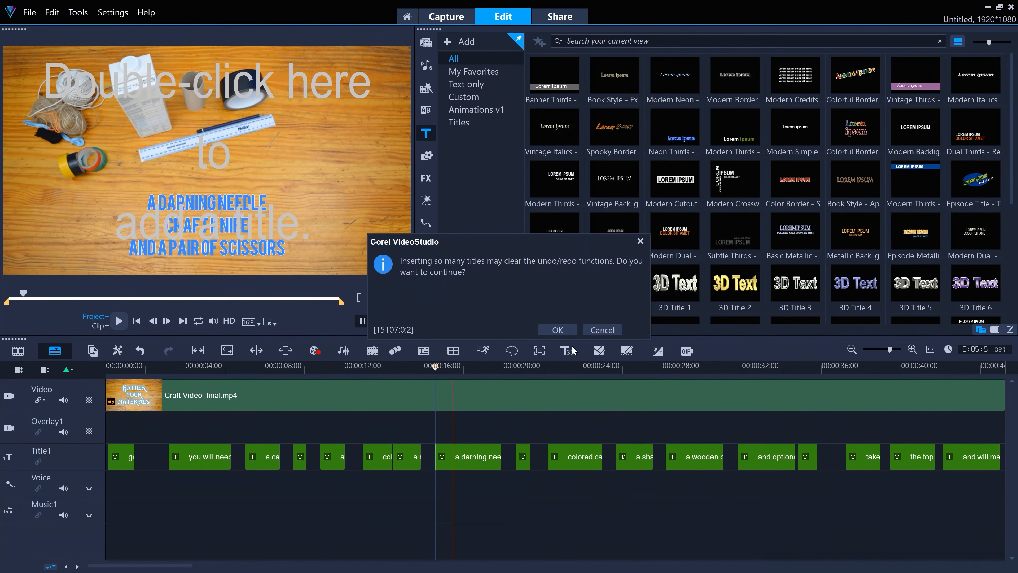
click(557, 330)
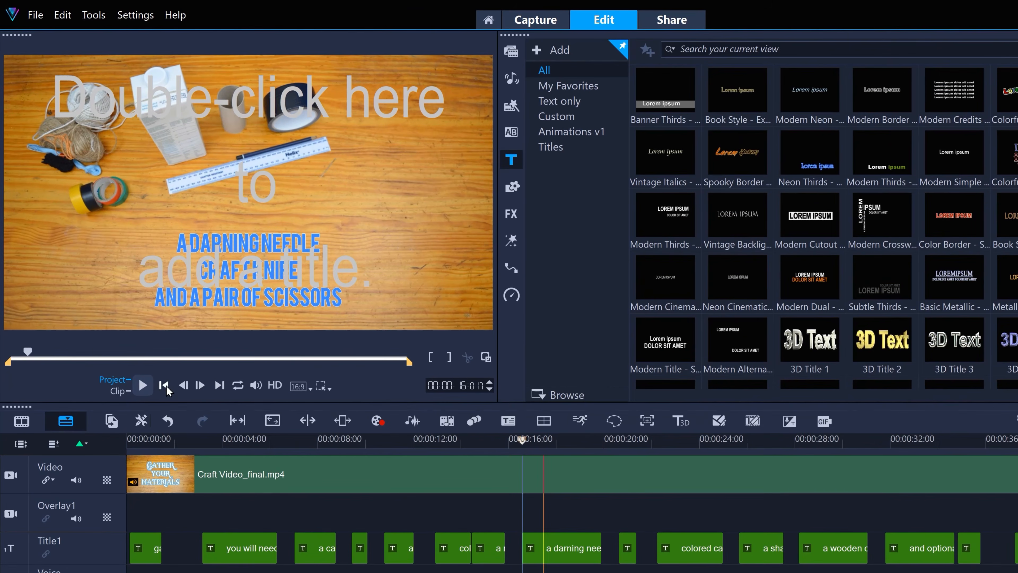
- Play the project from the beginning to review the styled subtitles
click(136, 321)
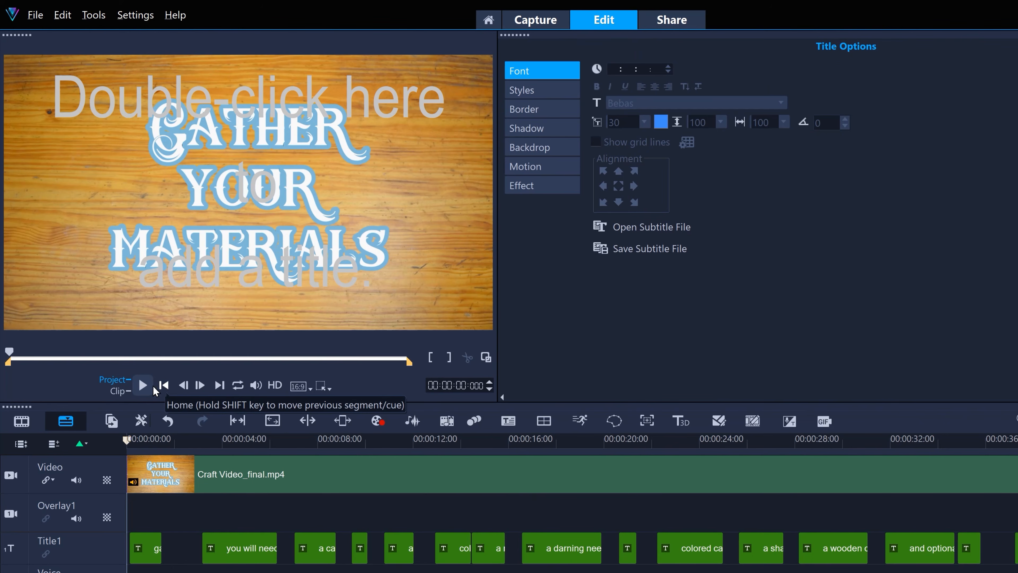
click(143, 385)
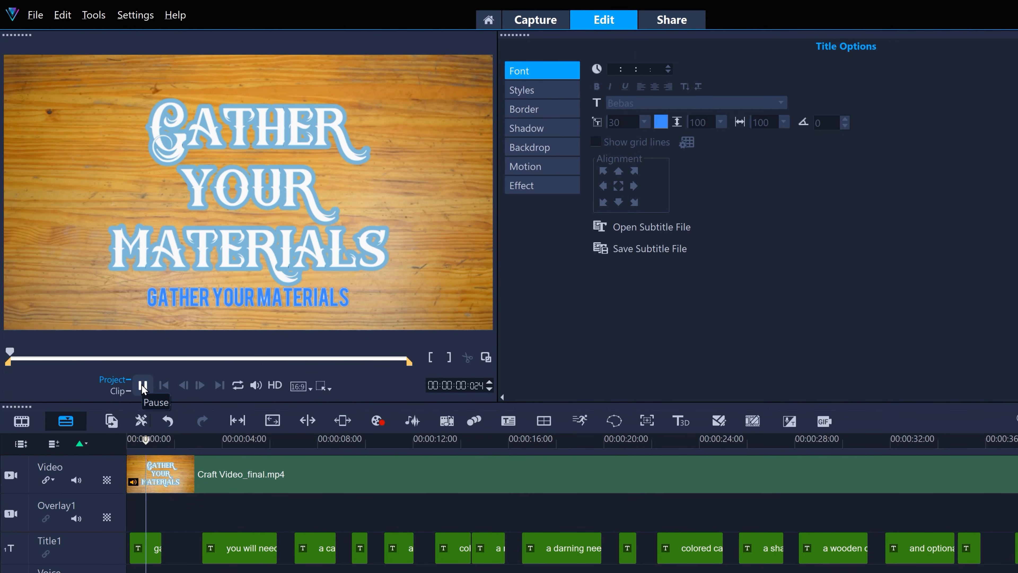